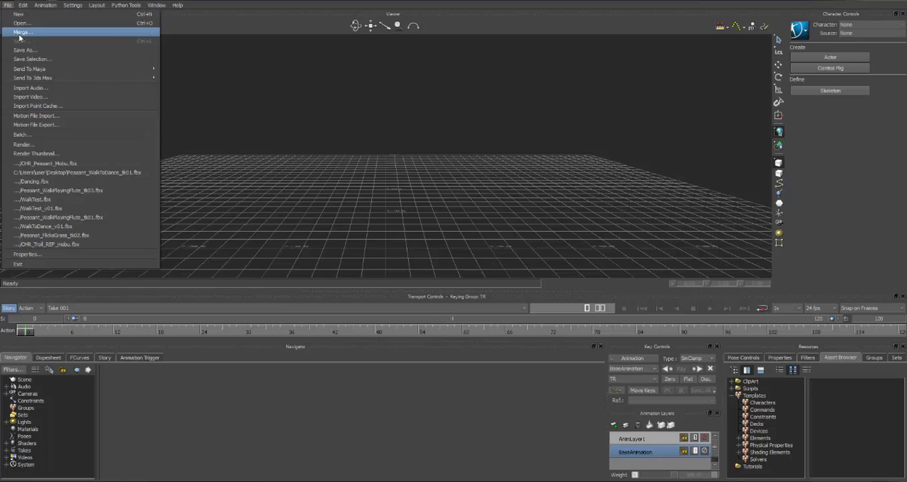
Merge the CHR_Peasant_Mobu file into the scene with the import of Take 001 turned off
left_click(22, 23)
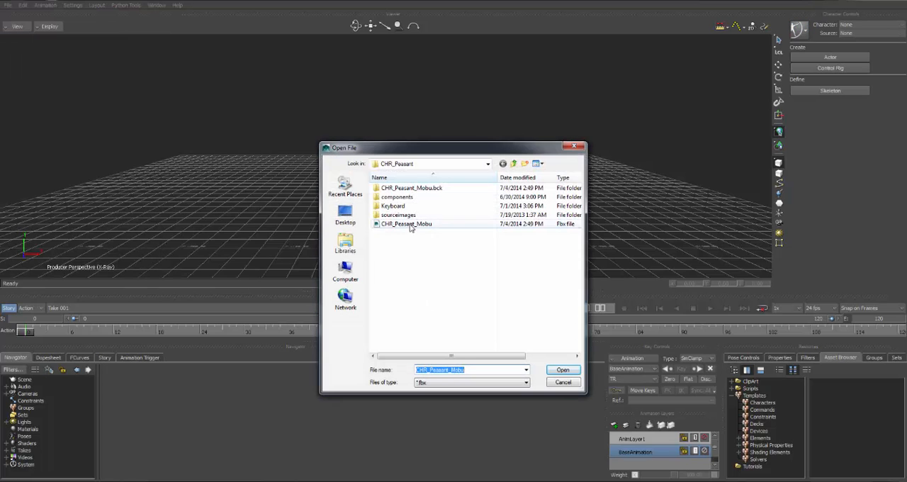
left_click(411, 224)
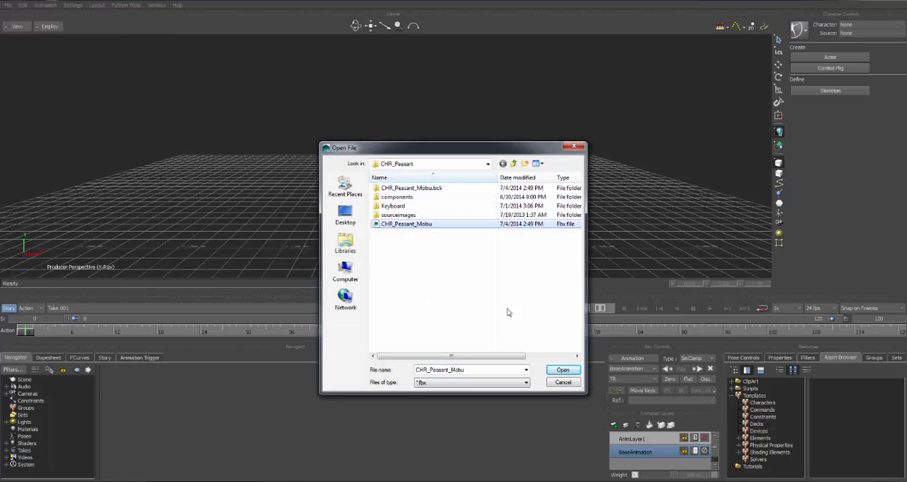
left_click(562, 370)
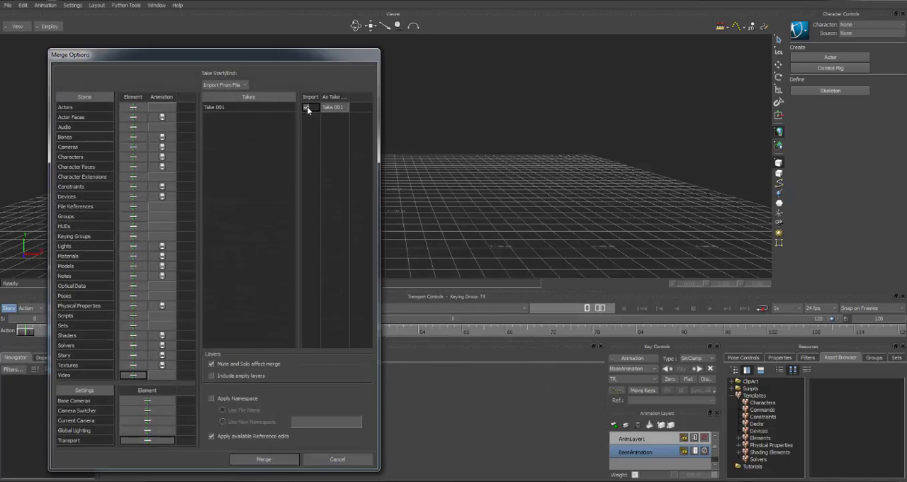
left_click(306, 107)
left_click(287, 459)
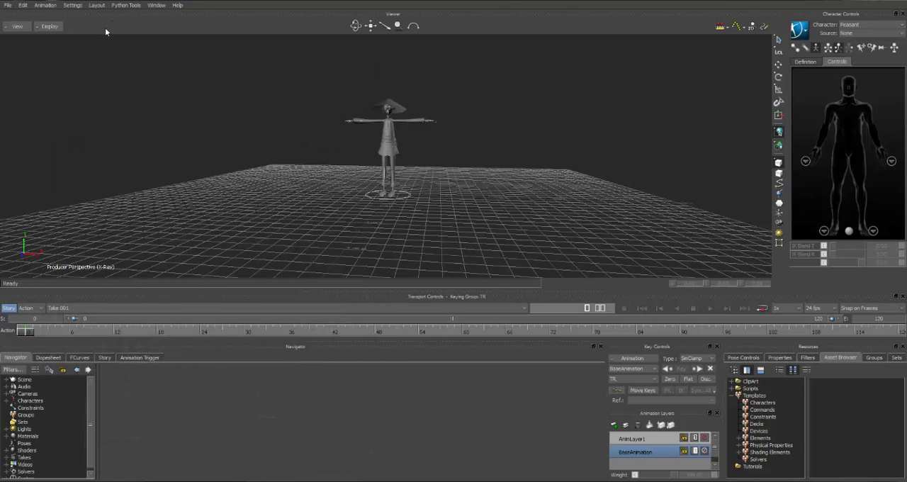
Start another merge and browse to the takes folder of the Peasant's 07-03-2014 mocap session in the ANM motion library
left_click(8, 6)
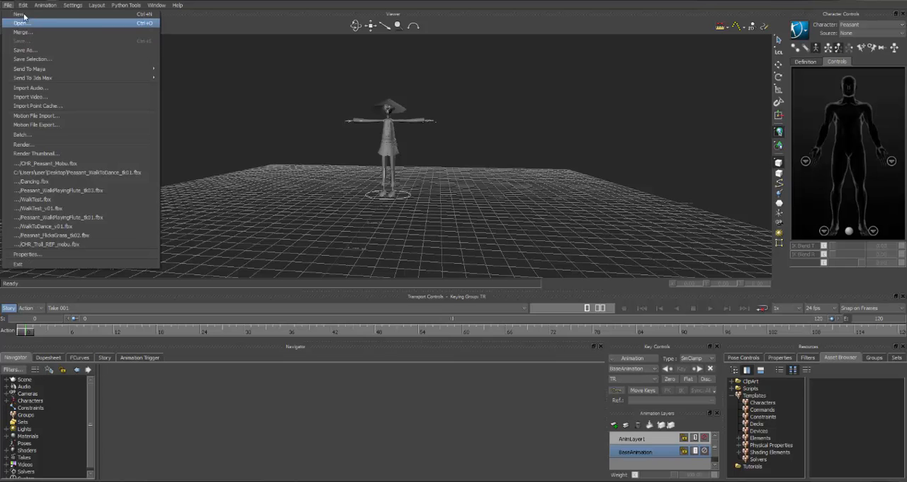
left_click(24, 32)
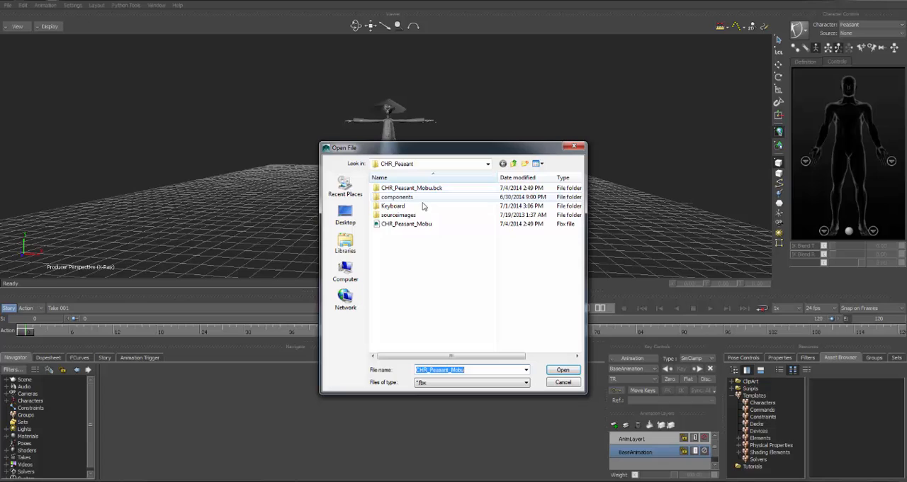
left_click(514, 163)
left_click(514, 164)
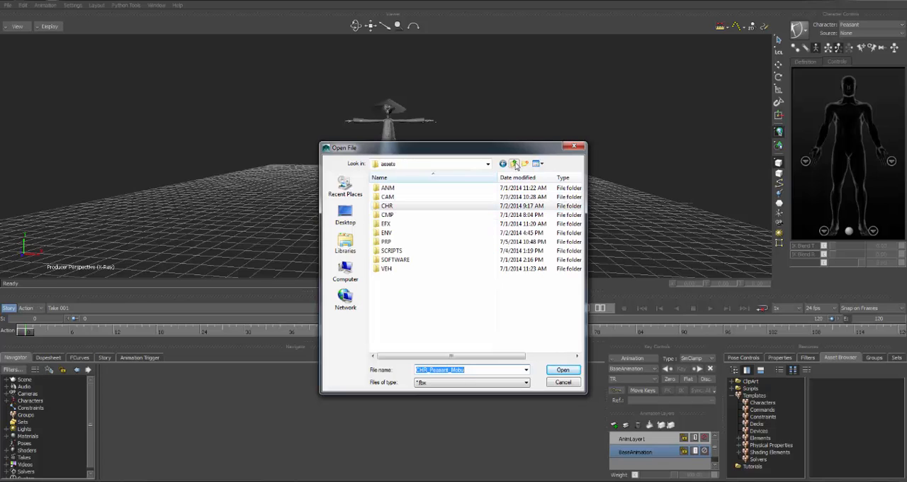
left_click(387, 188)
double_click(388, 189)
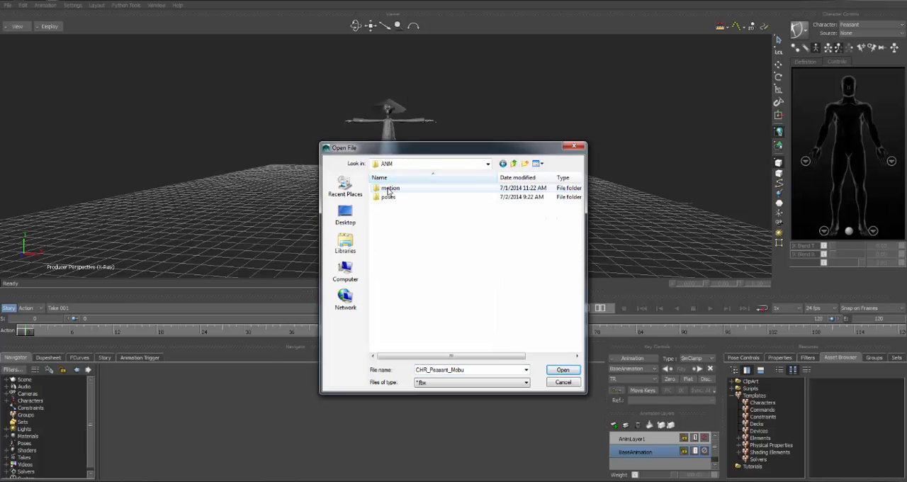
double_click(388, 188)
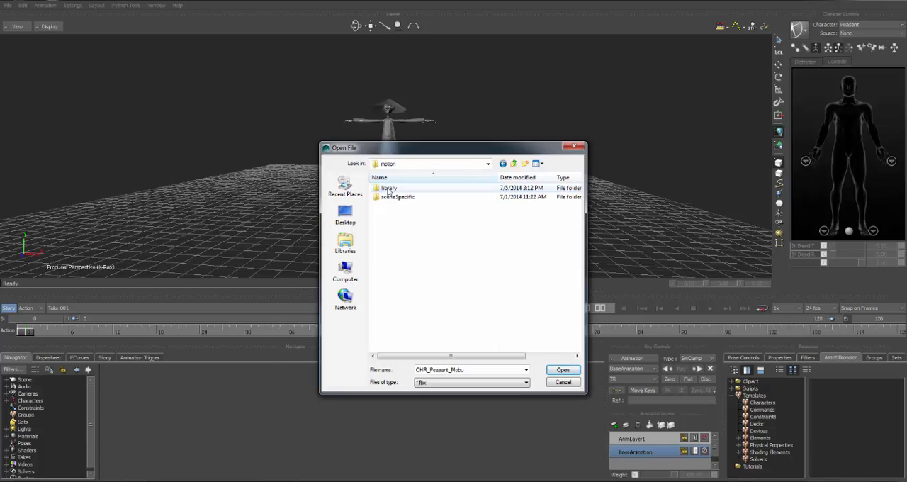
double_click(388, 188)
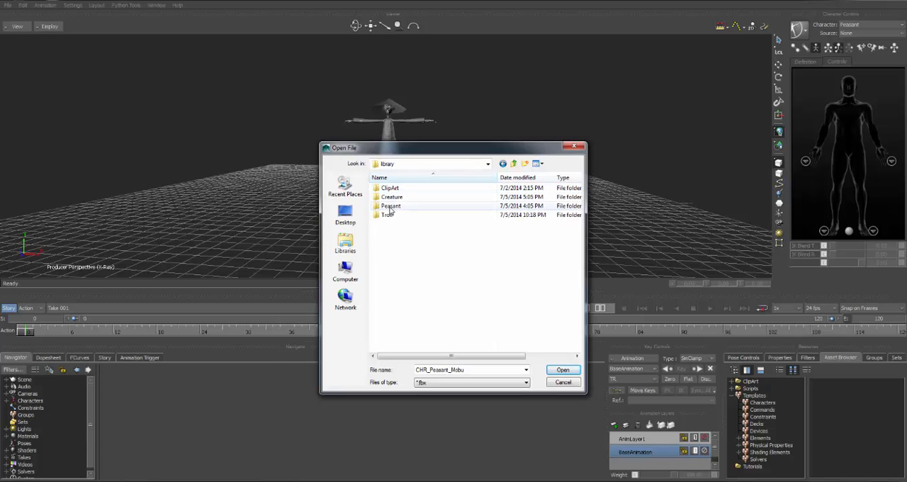
double_click(390, 206)
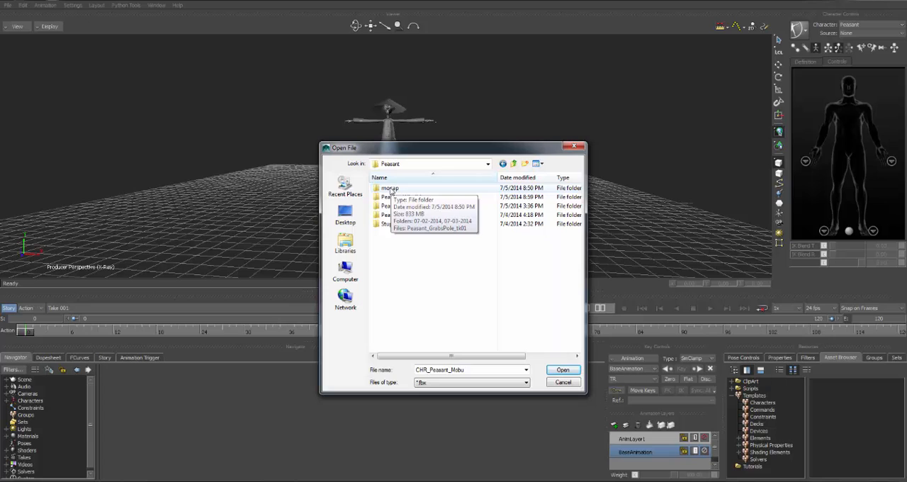
double_click(392, 190)
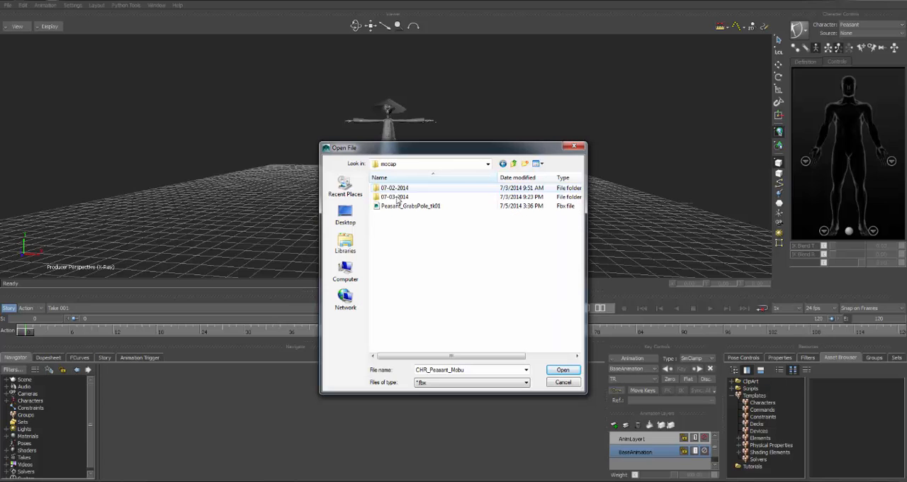
double_click(394, 197)
double_click(395, 197)
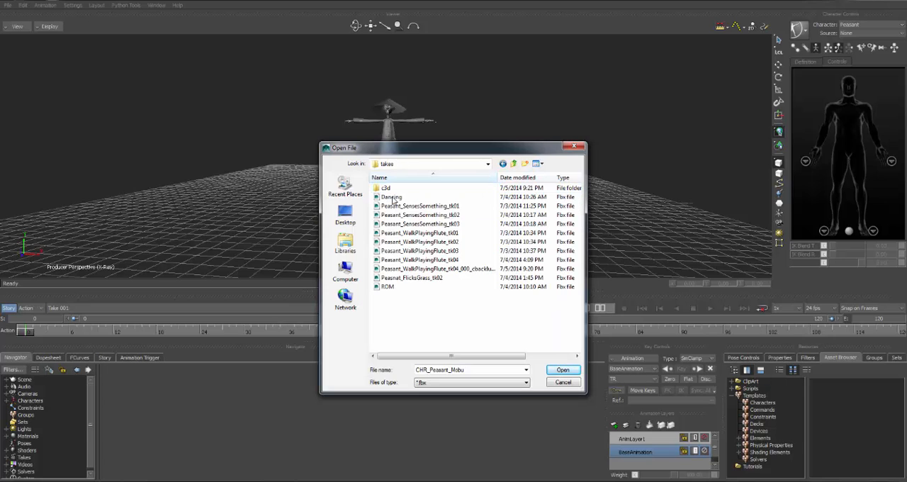
Merge Peasant_WalkPlayingFlute_tk03 into the scene with its take imported
left_click(442, 253)
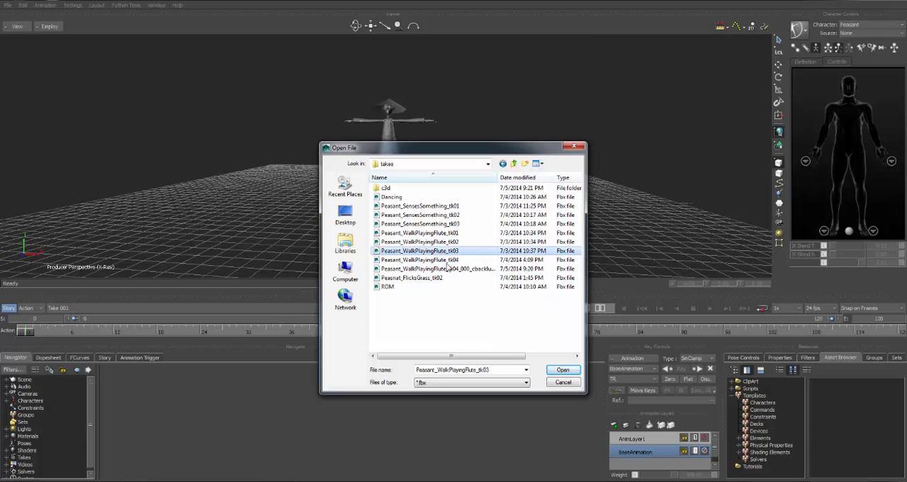
left_click(562, 370)
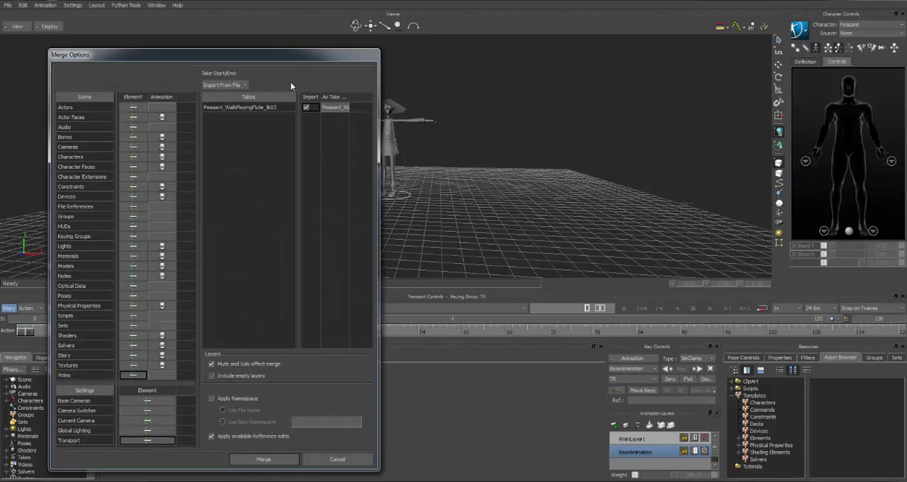
left_click(264, 459)
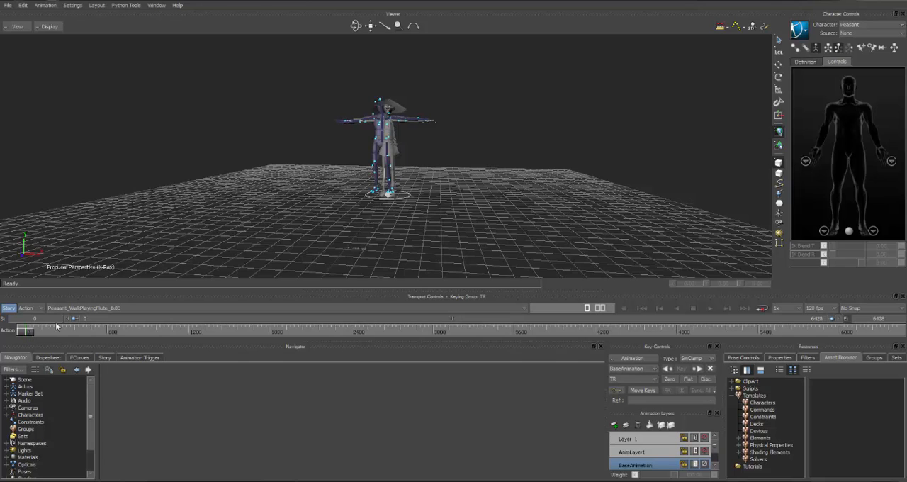
Set the scene's frame rate to 24 fps
mouse_move(28, 333)
left_mouse_down()
mouse_move(675, 344)
mouse_move(19, 331)
left_mouse_up()
left_click(833, 310)
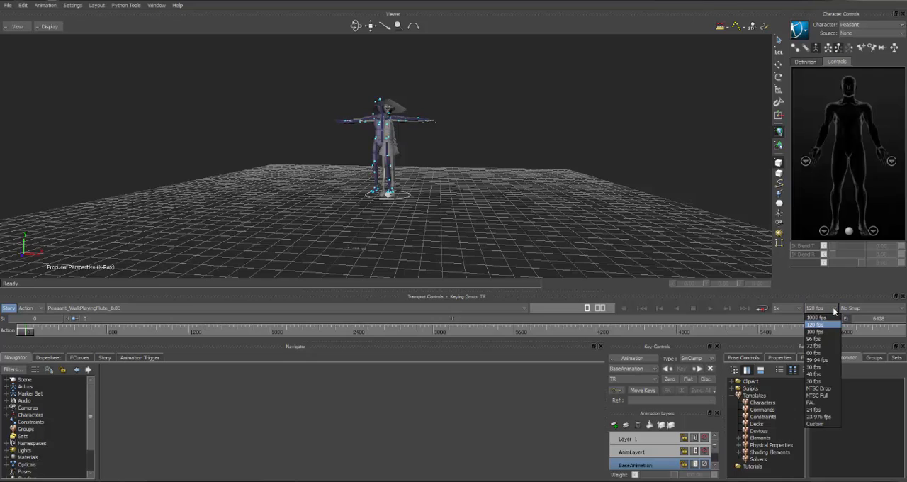
left_click(815, 411)
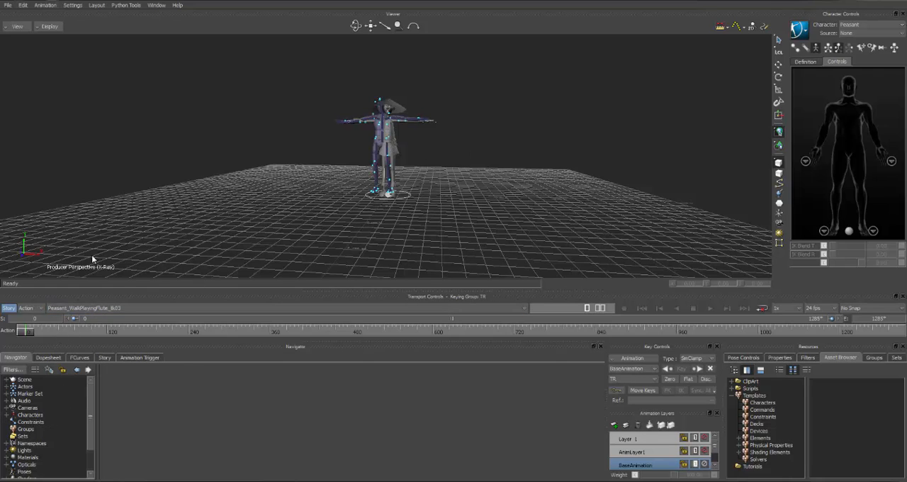
Set the Peasant character's input type to Actor with the merged mocap actor as source, activate it, and scrub the take
left_click(8, 415)
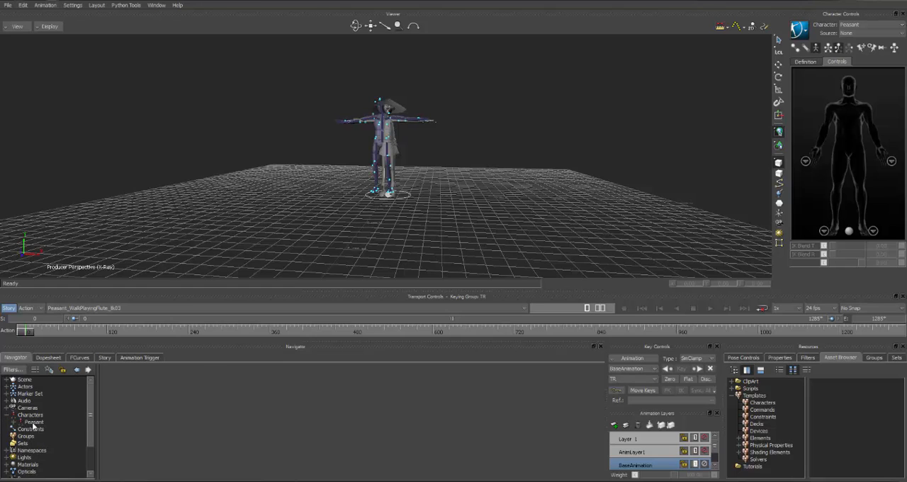
left_click(33, 423)
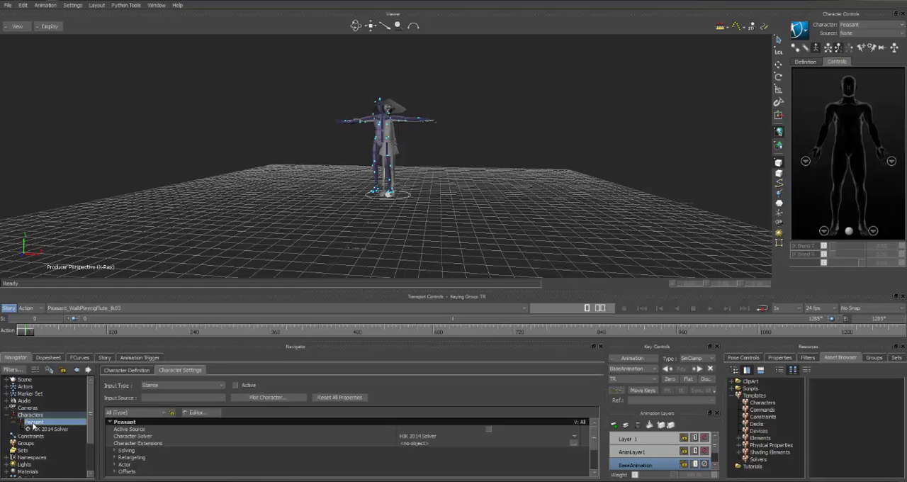
left_click(158, 385)
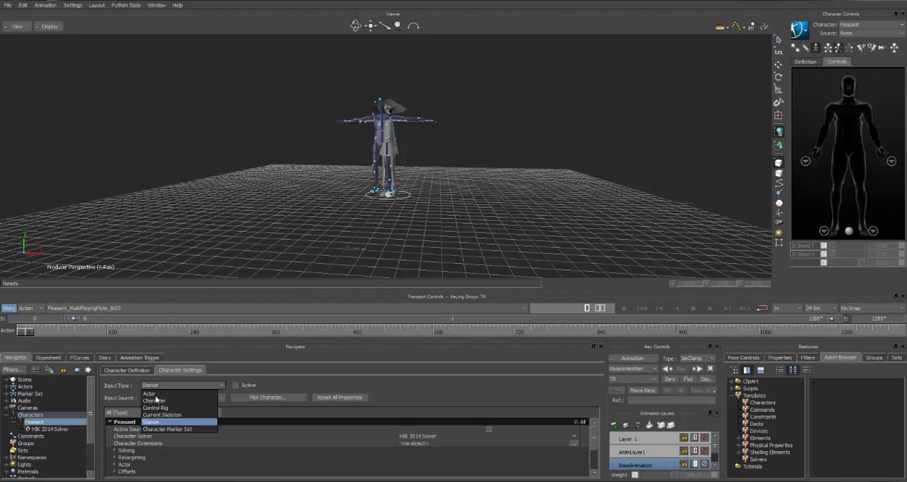
left_click(149, 393)
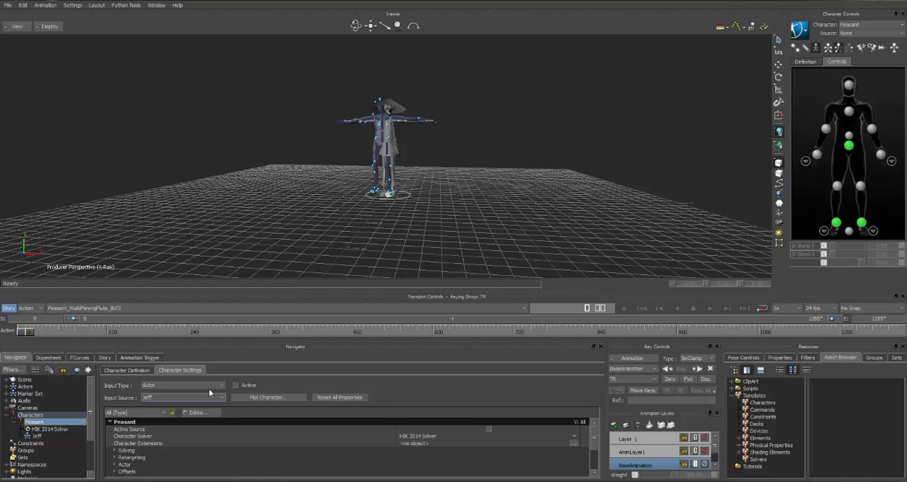
left_click(236, 387)
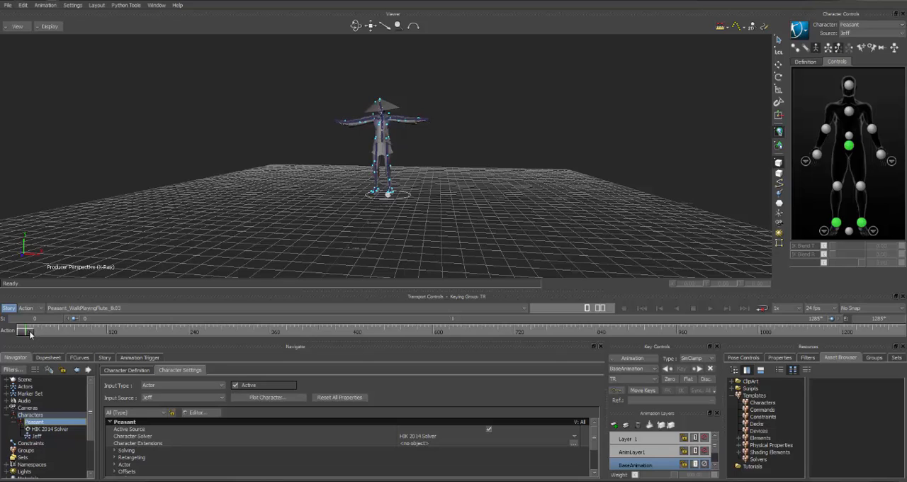
mouse_move(30, 333)
left_mouse_down()
mouse_move(730, 333)
mouse_move(709, 344)
mouse_move(368, 333)
mouse_move(248, 296)
mouse_move(36, 309)
mouse_move(227, 316)
mouse_move(24, 327)
left_mouse_up()
Plot the Peasant's actor-driven animation to its skeleton at 24 fps and scrub the take to about frame 500
left_click(274, 397)
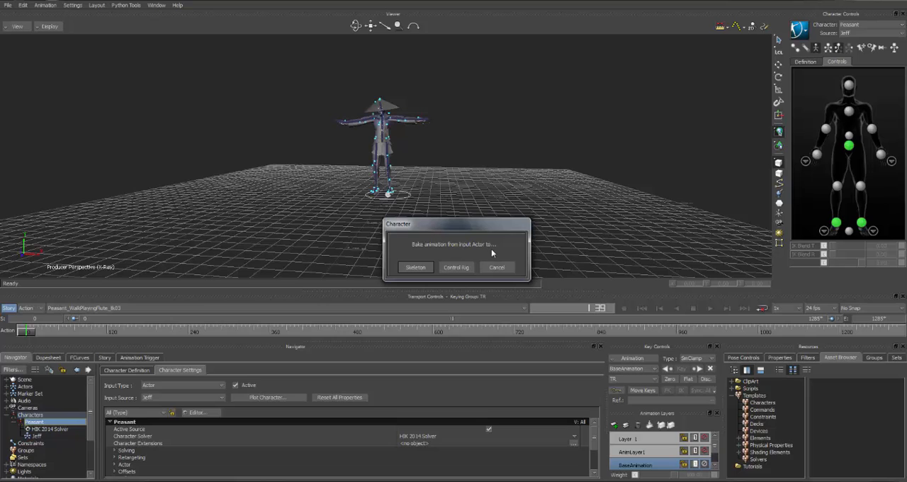
left_click(415, 268)
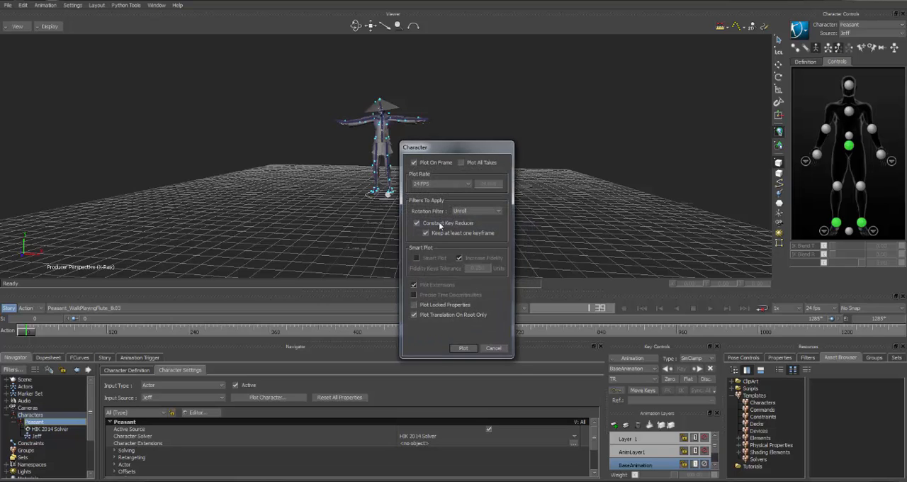
left_click(463, 350)
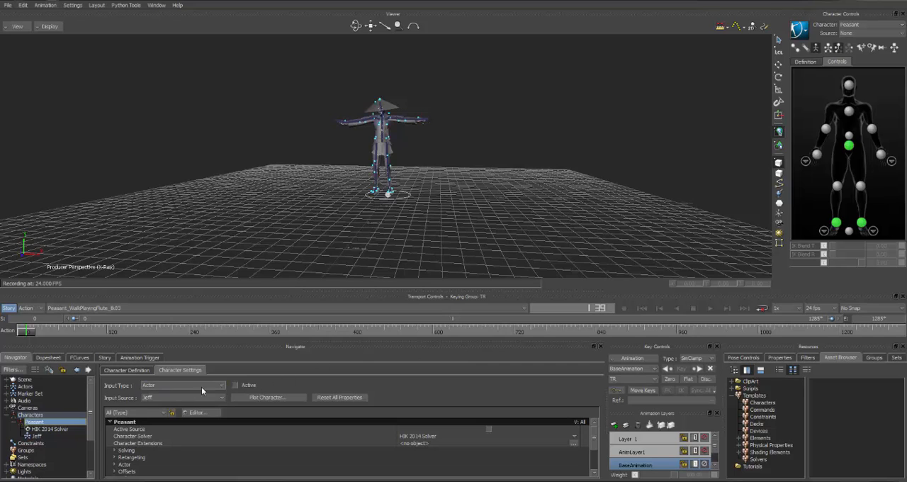
left_click(248, 385)
left_click_drag(30, 333, 364, 333)
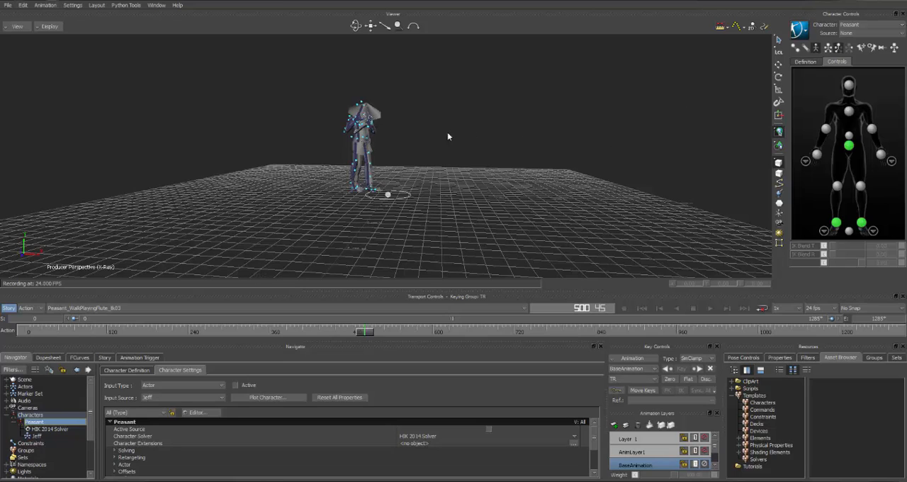
Hide the entire mocap actor using the Actor (All) display option and scrub the take back to near its start
left_click(796, 32)
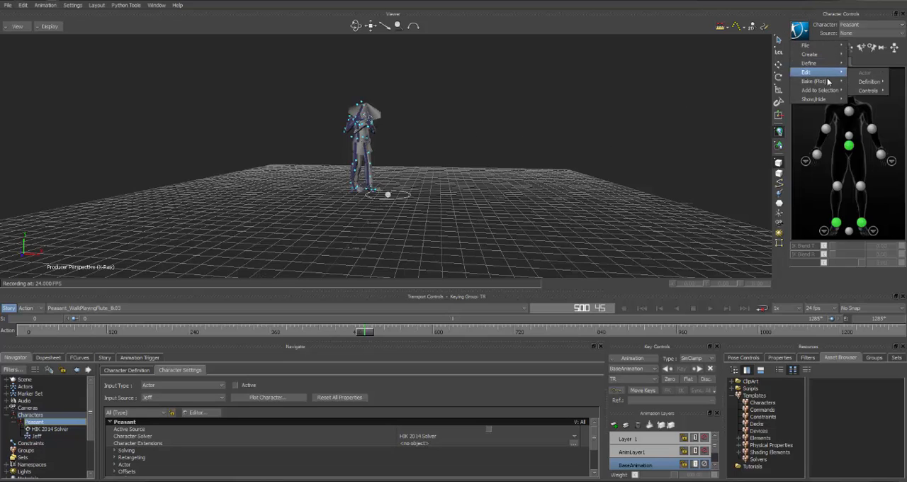
mouse_move(822, 74)
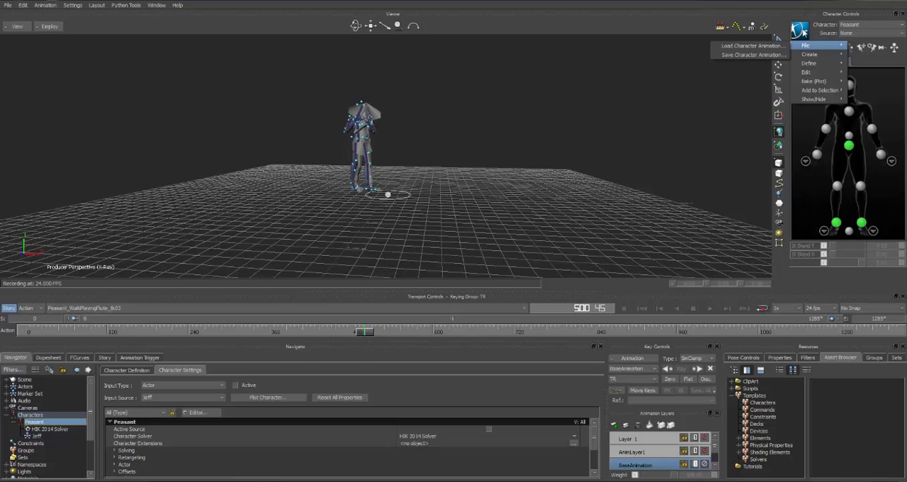
mouse_move(815, 99)
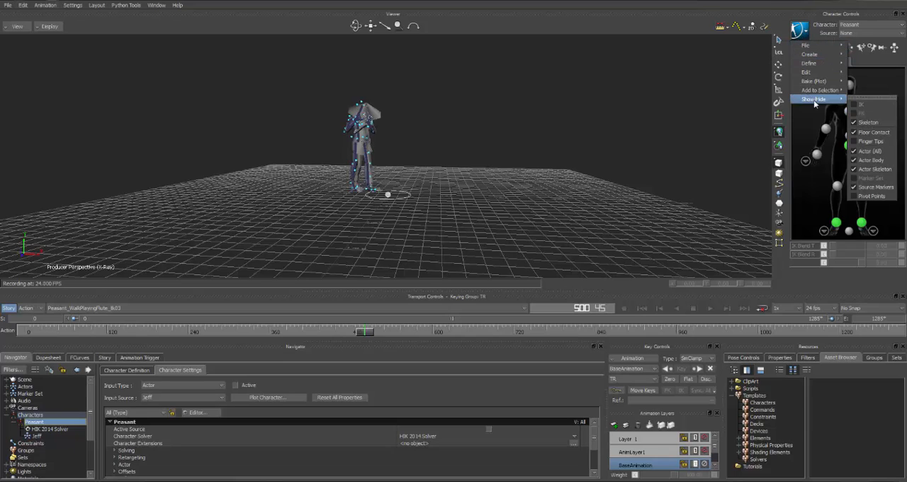
left_click(868, 152)
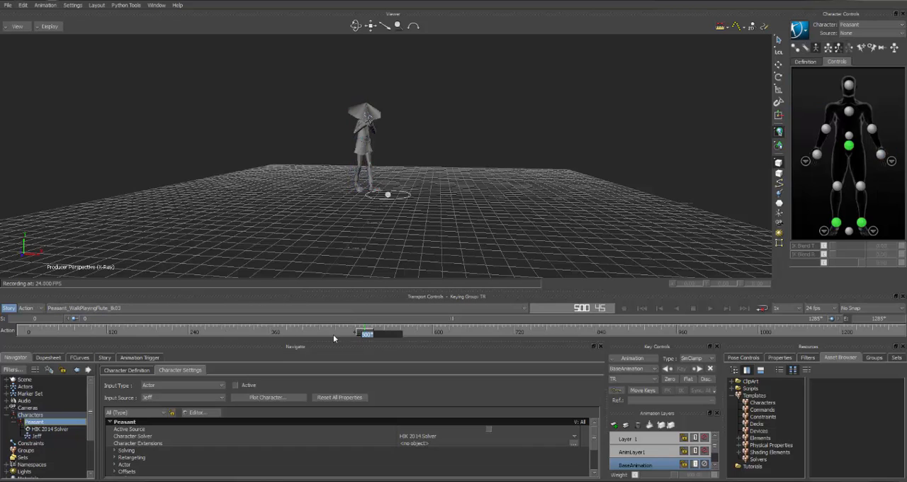
left_click_drag(359, 334, 38, 335)
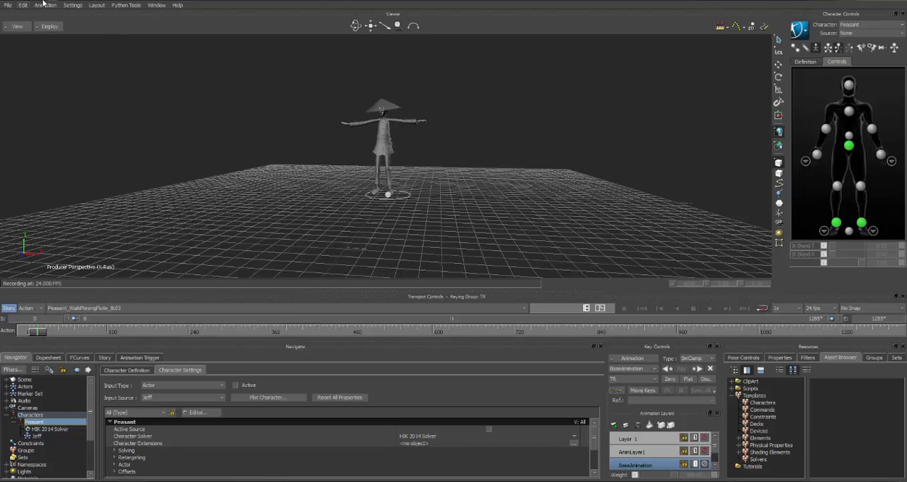
Merge the Dancing motion file from the takes folder into the scene and make Dancing the current take
left_click(8, 5)
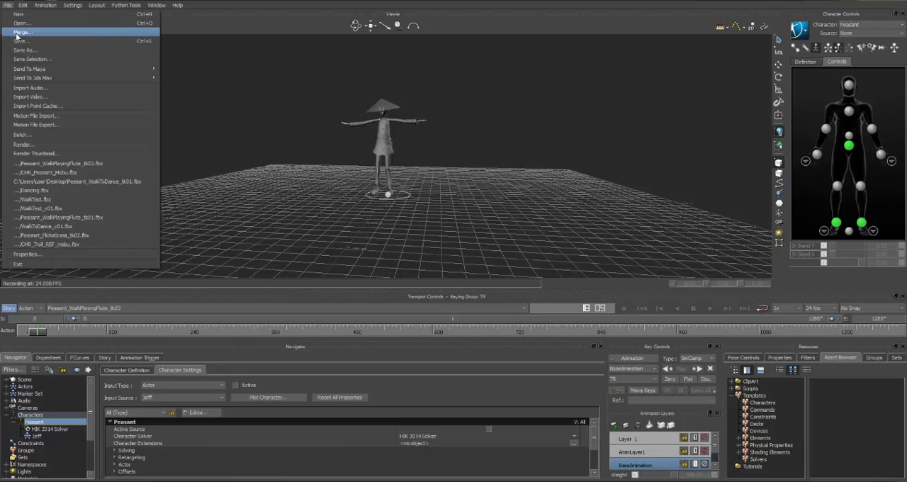
left_click(20, 33)
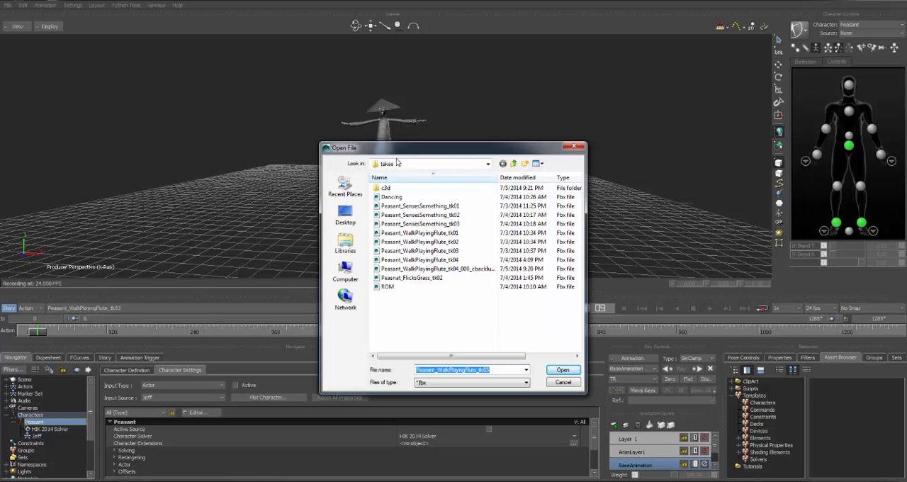
left_click(396, 198)
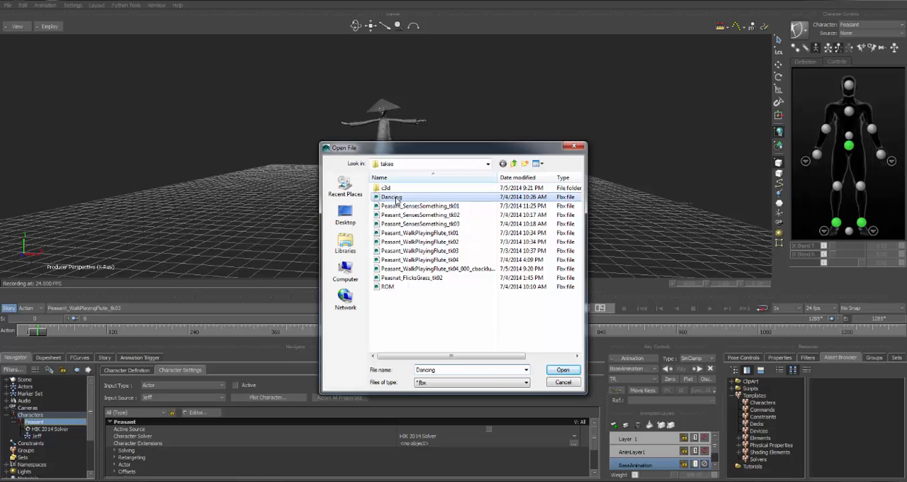
left_click(562, 371)
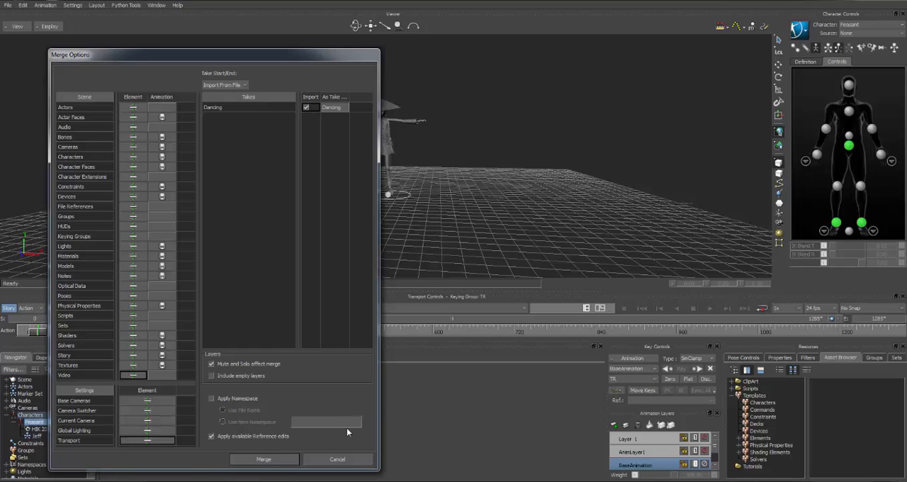
left_click(263, 460)
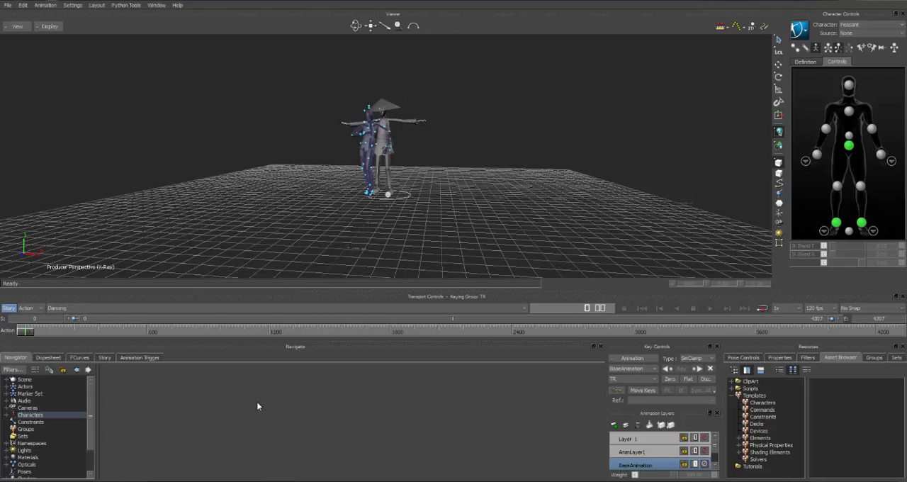
left_click(62, 307)
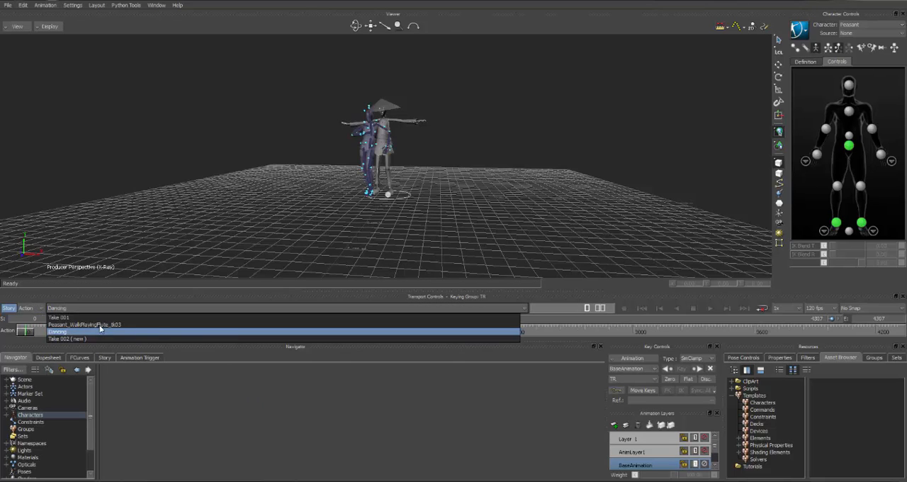
left_click(59, 331)
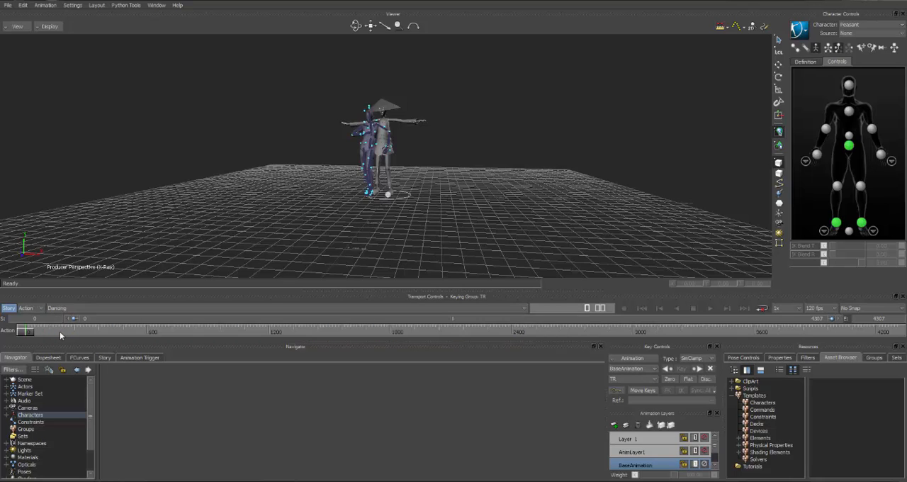
Set the Peasant character's input source to the newly merged dance actor and activate it
left_click(6, 416)
double_click(35, 422)
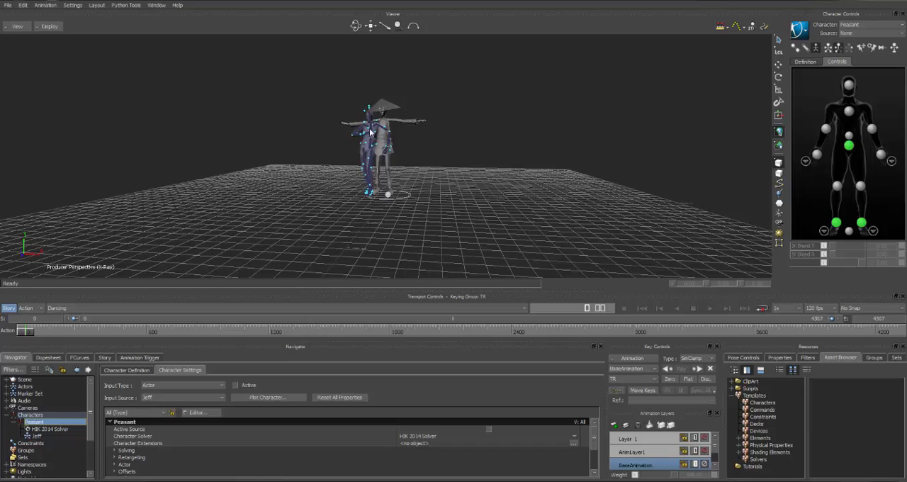
left_click(187, 398)
left_click(150, 413)
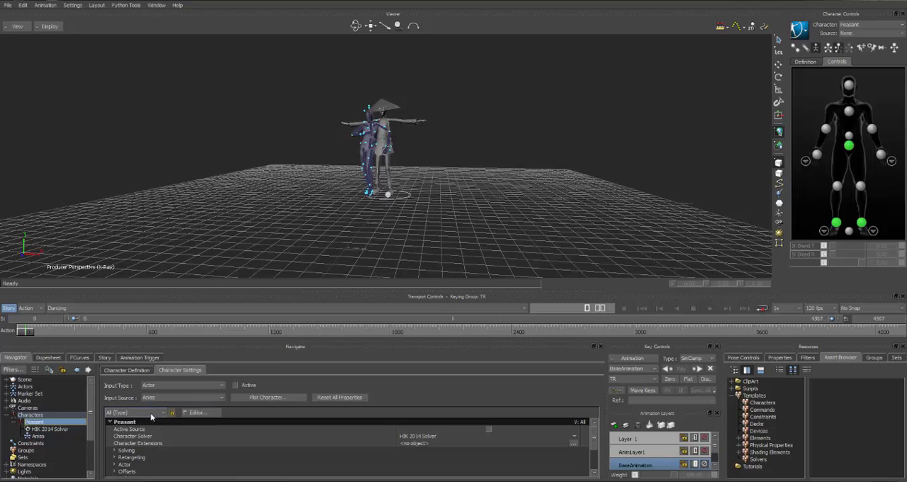
left_click(236, 385)
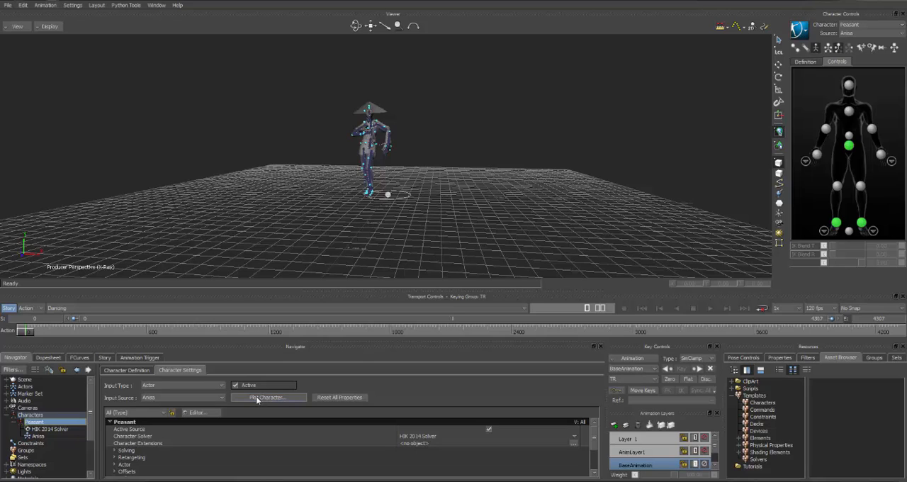
Plot the Peasant's actor-driven dance animation to its skeleton using the existing plot options
left_click(257, 398)
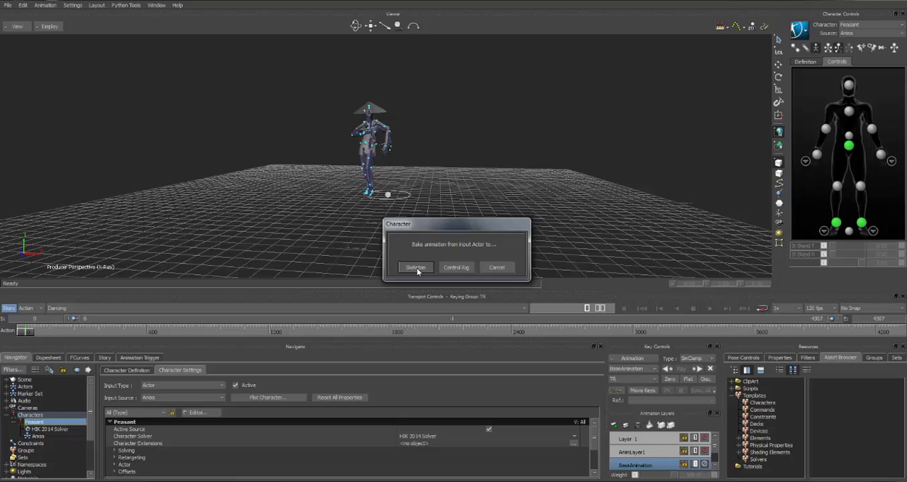
left_click(416, 268)
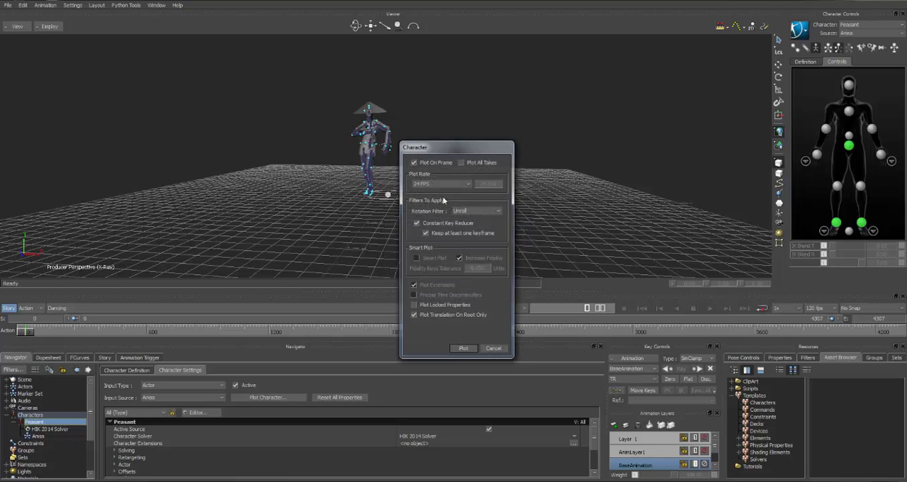
left_click(463, 348)
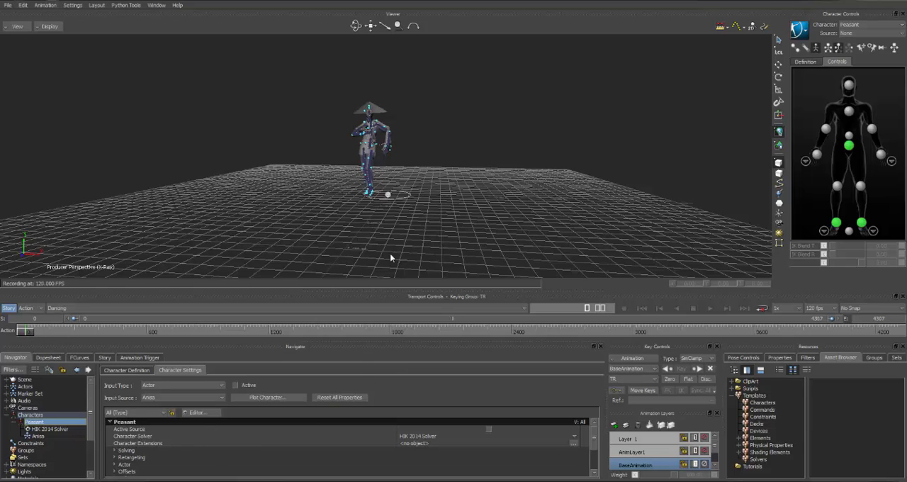
Hide the dance actor using the Actor (All) display option and scrub the Dancing take to about frame 1850
left_click(799, 30)
mouse_move(820, 91)
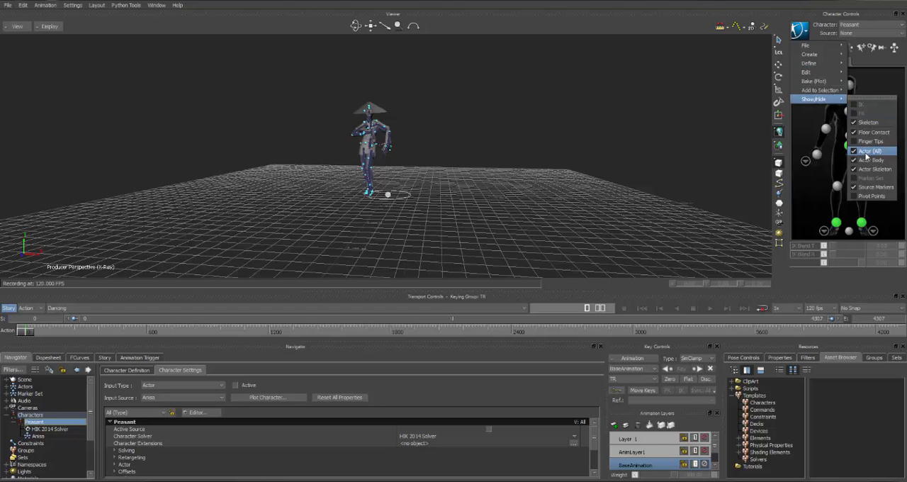
left_click(866, 151)
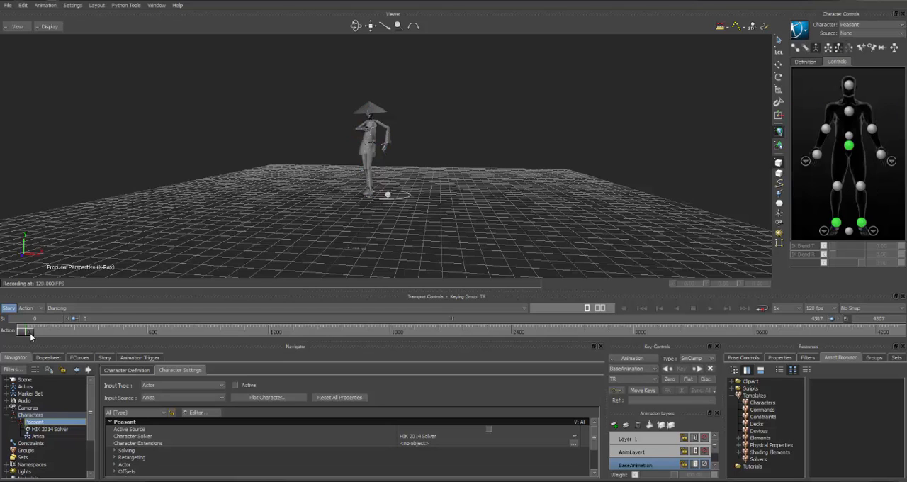
left_click_drag(31, 336, 403, 324)
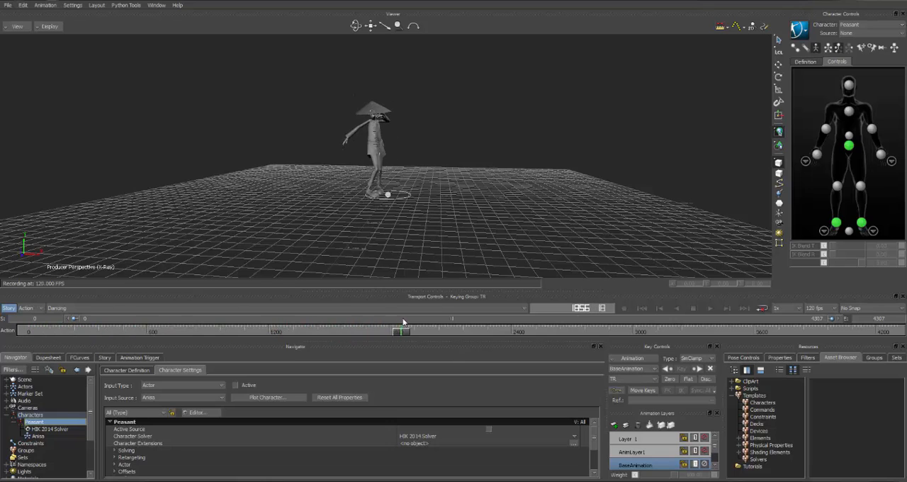
Set the scene's frame rate to 24 fps and scrub the Dancing take past frame 700
left_click(834, 311)
left_click(814, 411)
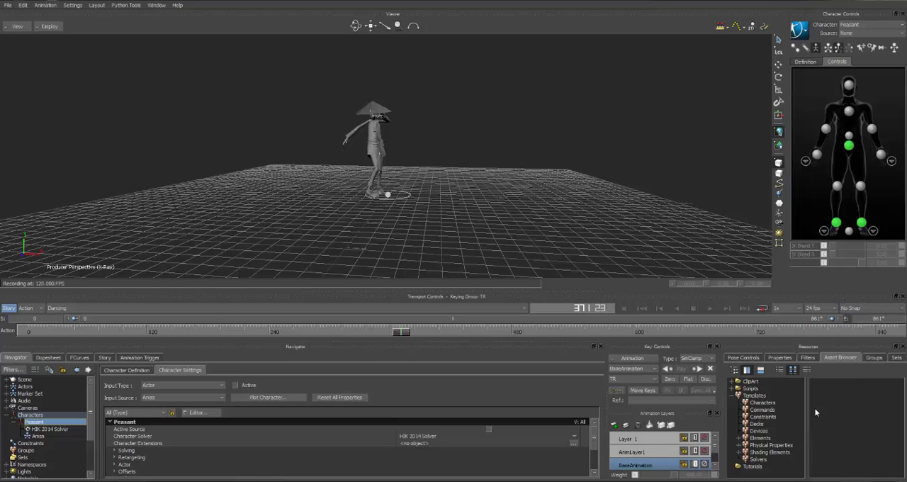
left_click_drag(402, 336, 753, 323)
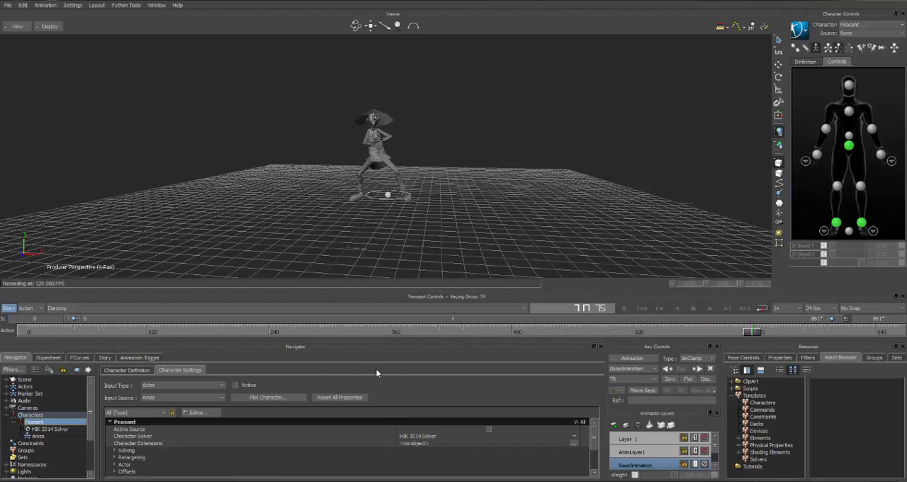
Collapse the shot track area in the Story editor and delete the existing Peasant character track
left_click(104, 357)
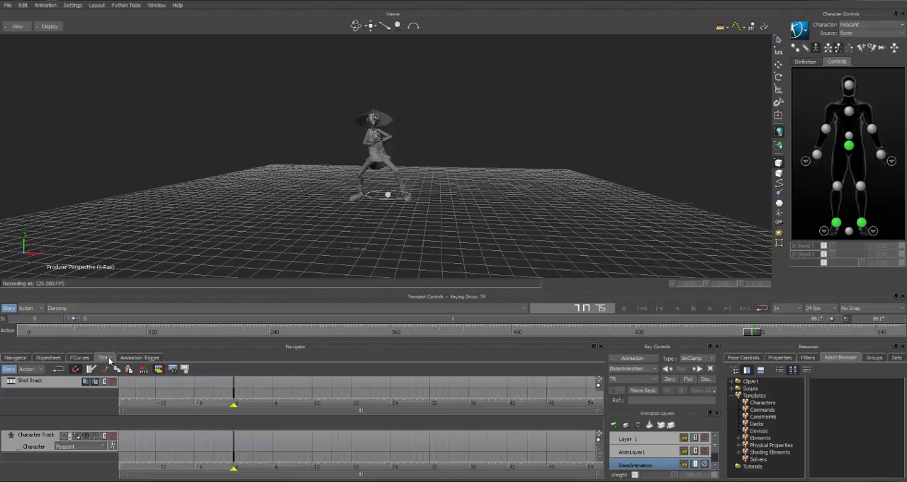
double_click(62, 415)
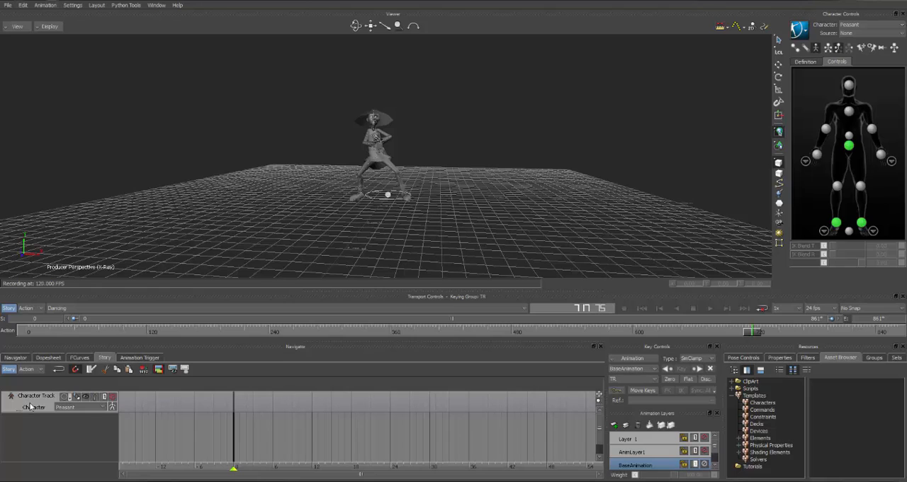
right_click(32, 407)
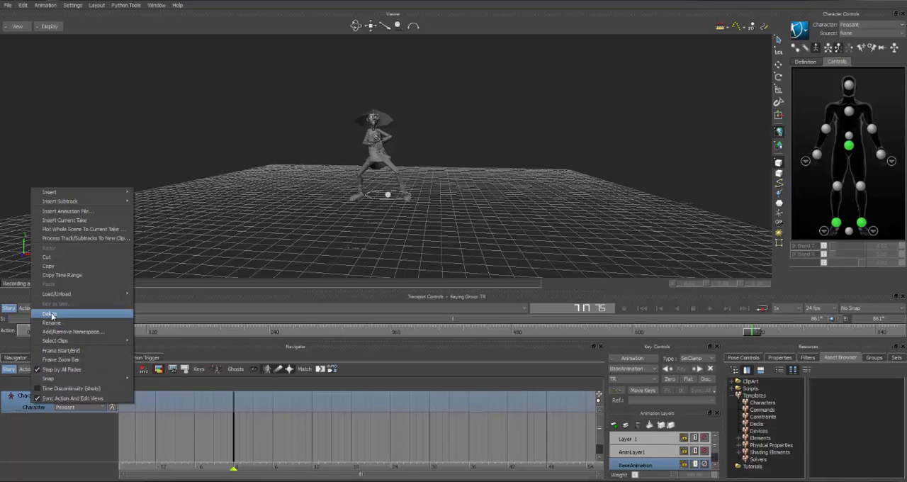
left_click(50, 314)
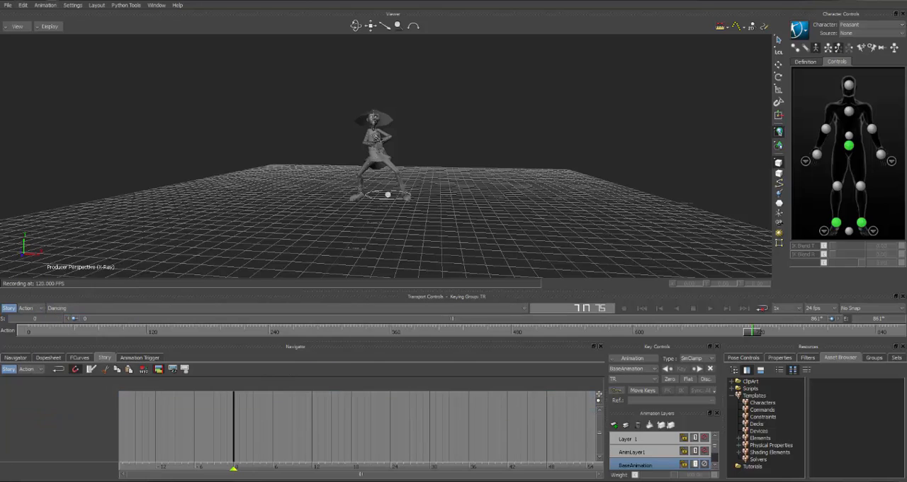
Insert a new Character Animation Track in the Story editor and assign the Peasant character to it
right_click(54, 402)
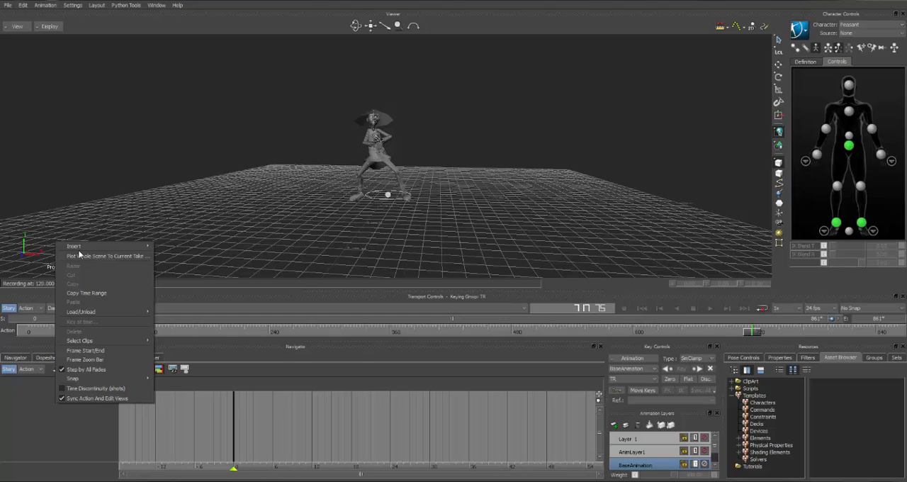
mouse_move(80, 247)
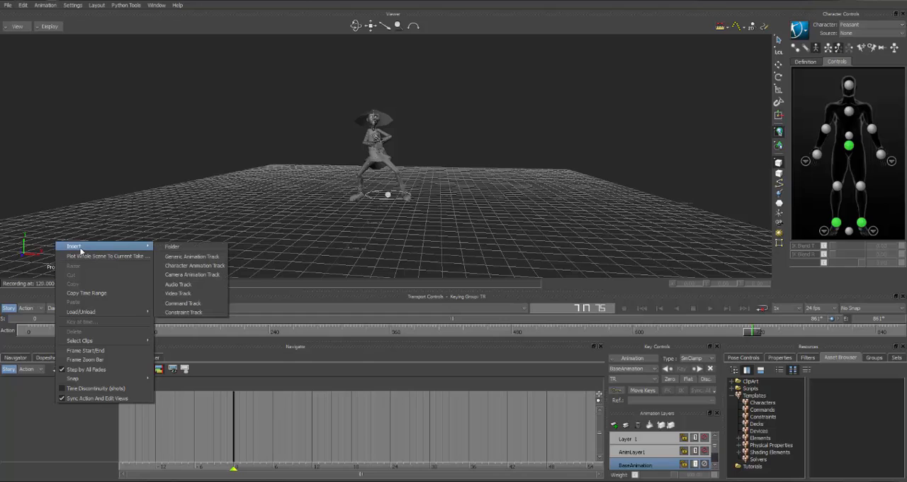
left_click(182, 266)
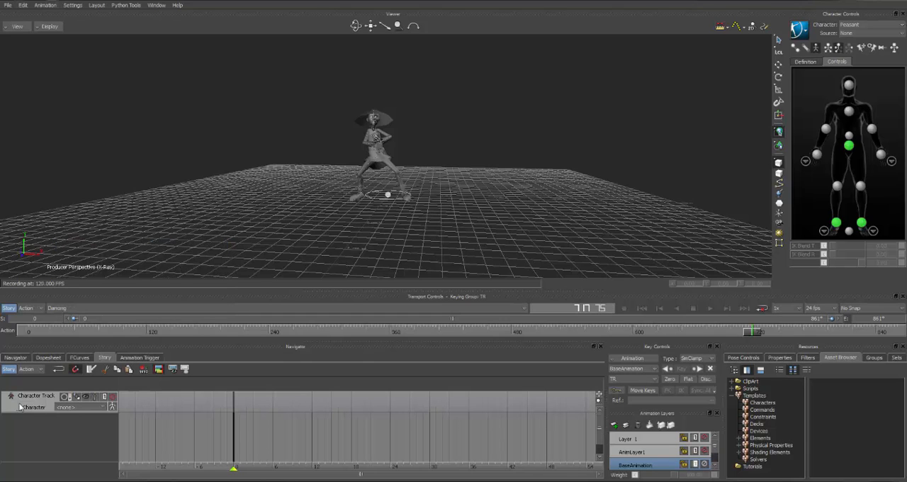
left_click(99, 409)
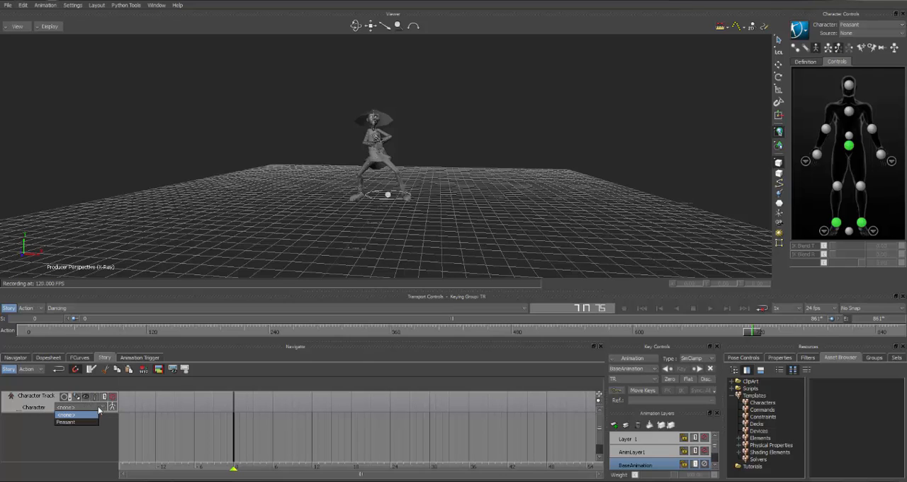
left_click(65, 422)
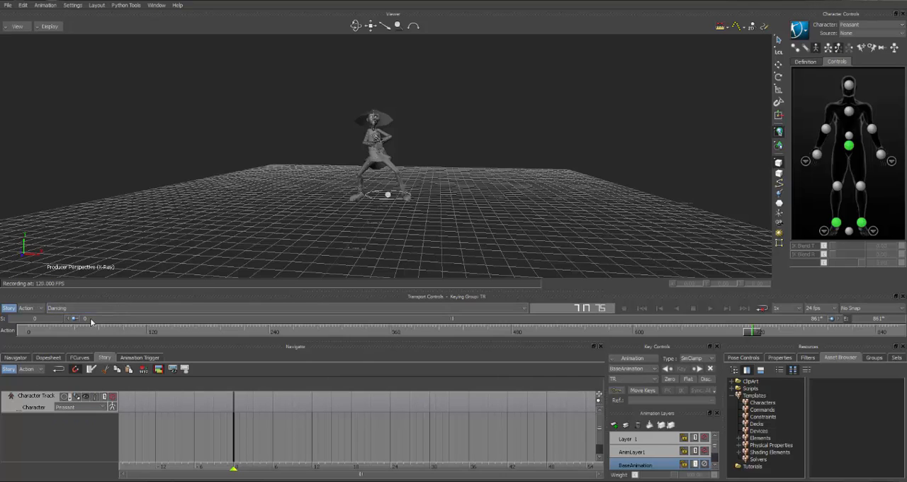
Create a new take without copying the data from the current Dancing take
left_click(61, 307)
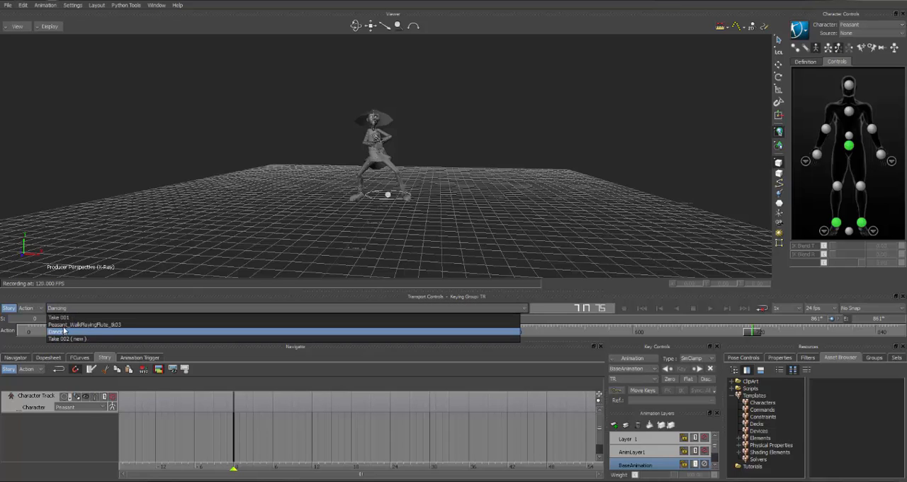
left_click(65, 339)
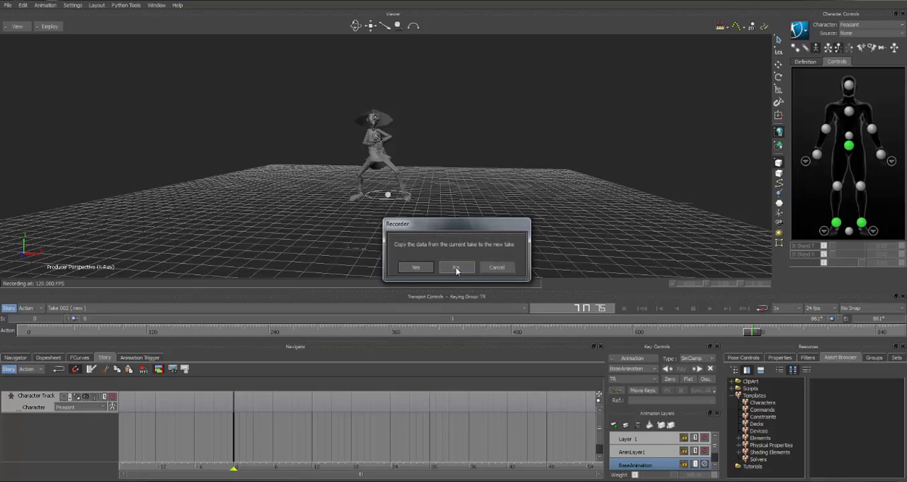
left_click(457, 269)
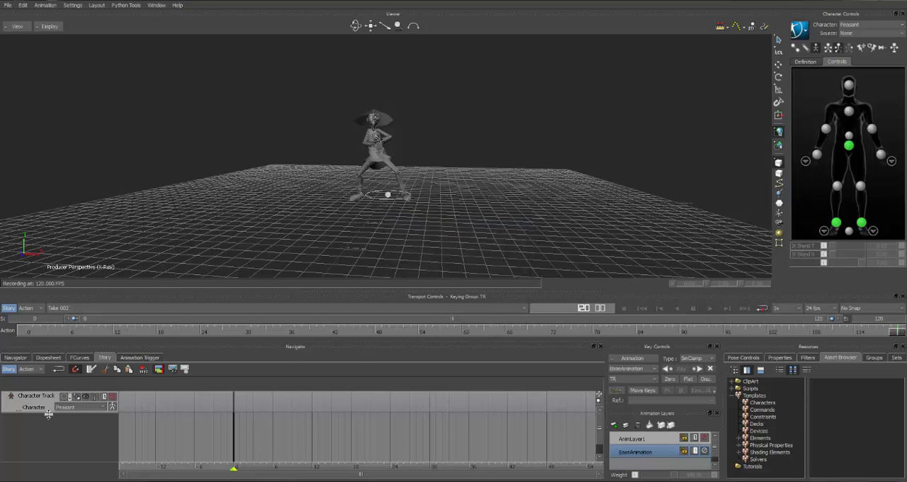
Rename the new Take 002 in the scene's takes list as WalkToDance_tk01
left_click(20, 358)
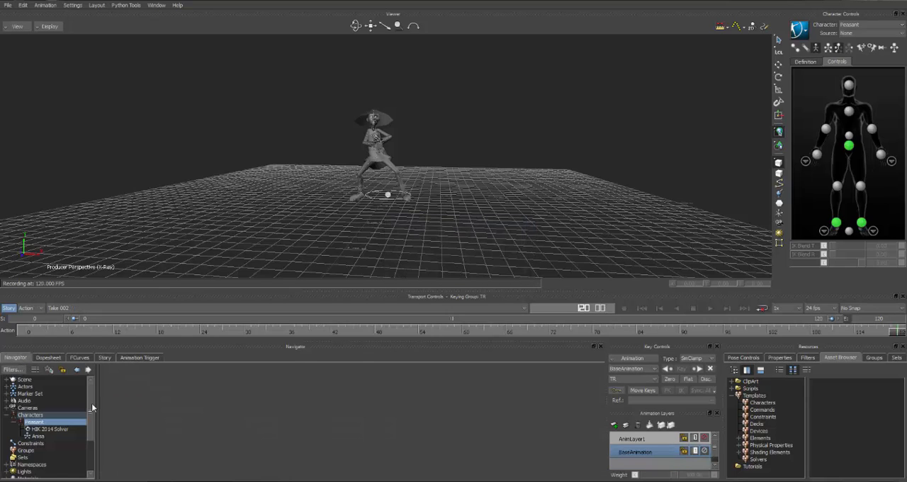
left_click_drag(92, 405, 90, 432)
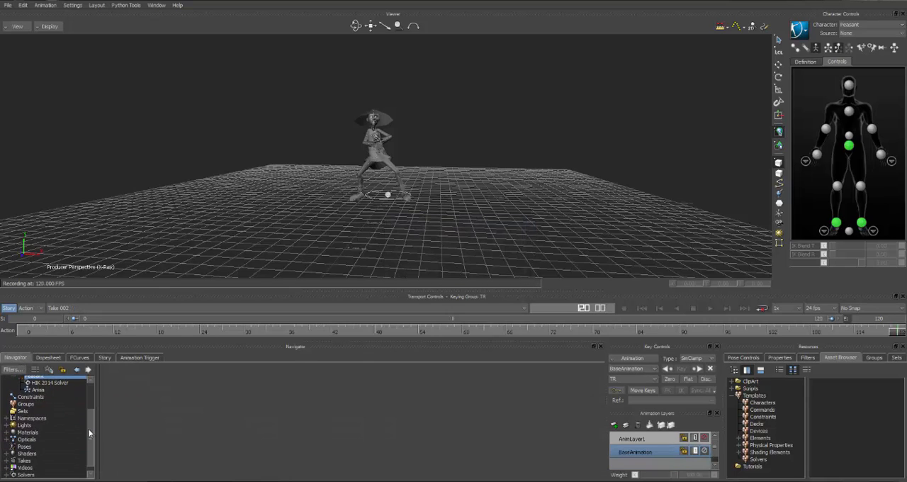
left_click(6, 461)
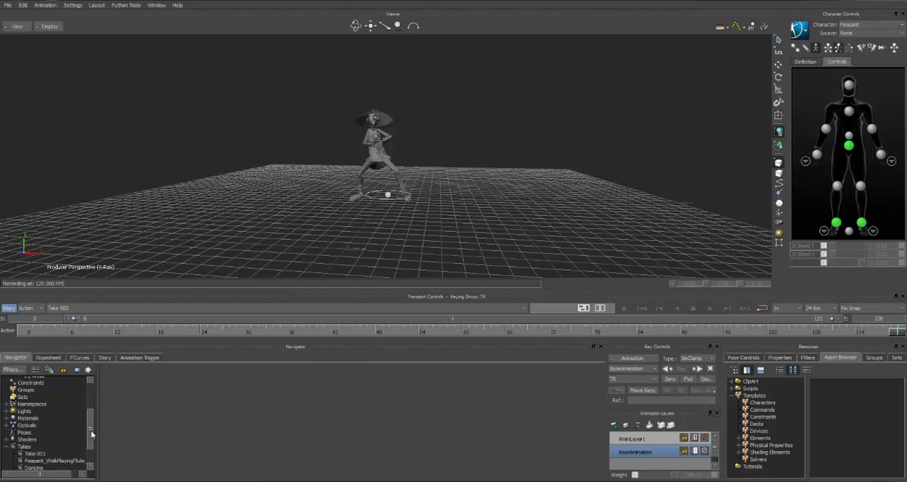
left_click_drag(91, 430, 91, 443)
left_click(35, 446)
right_click(35, 448)
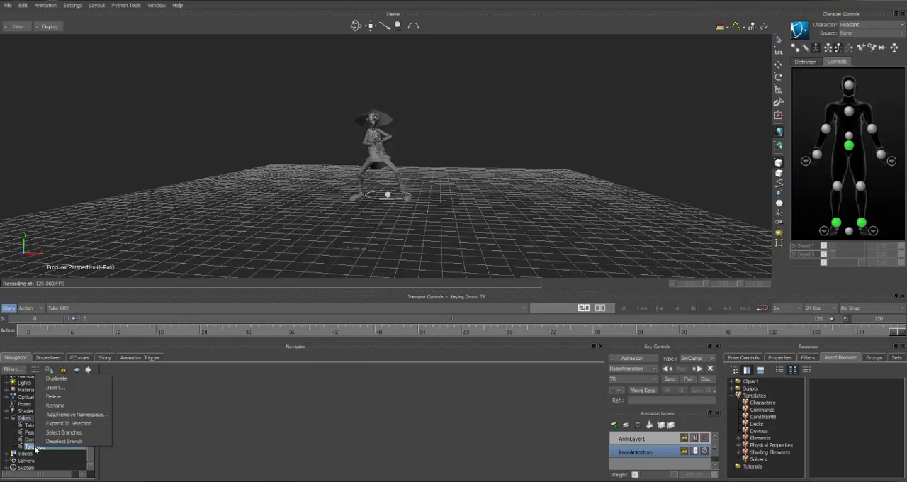
left_click(57, 406)
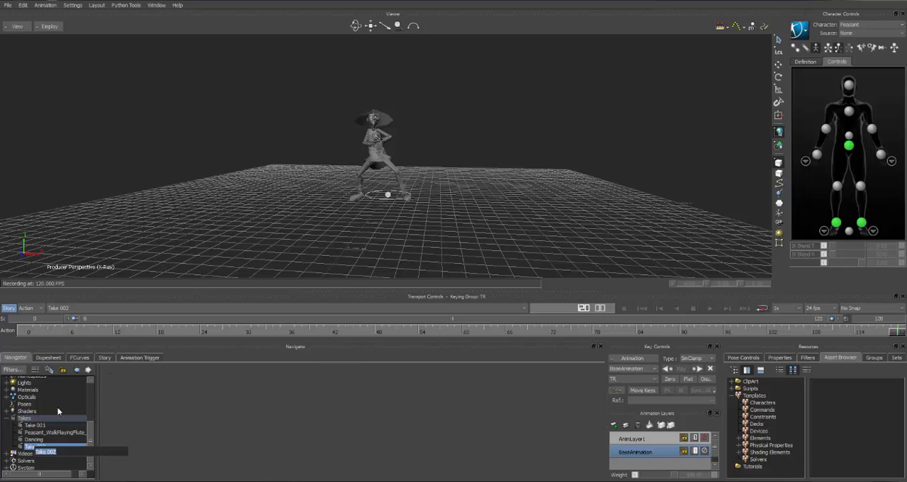
type("Walk")
type("To")
type("Dan")
type("ce")
type("__tk")
type("01")
key("Return")
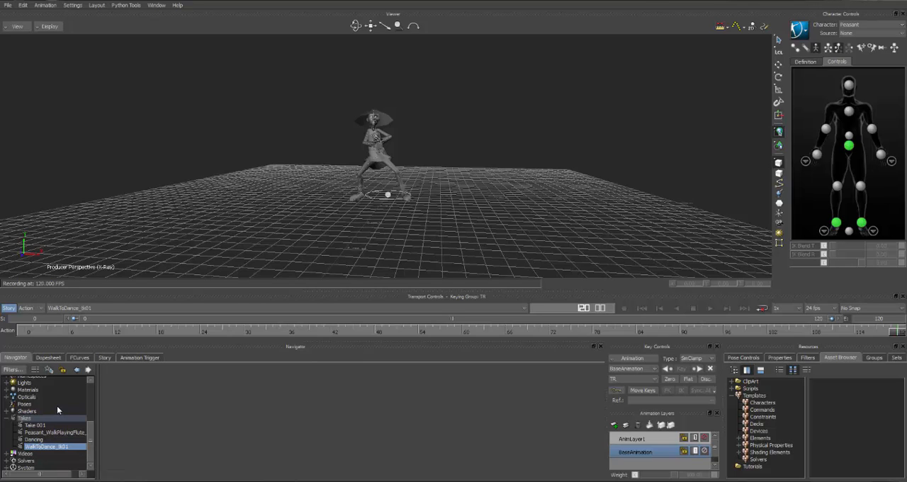
Switch to the Peasant_WalkPlayingFlute_tk03 take and insert it as a clip at frame 0 on the Story character track
left_click(110, 357)
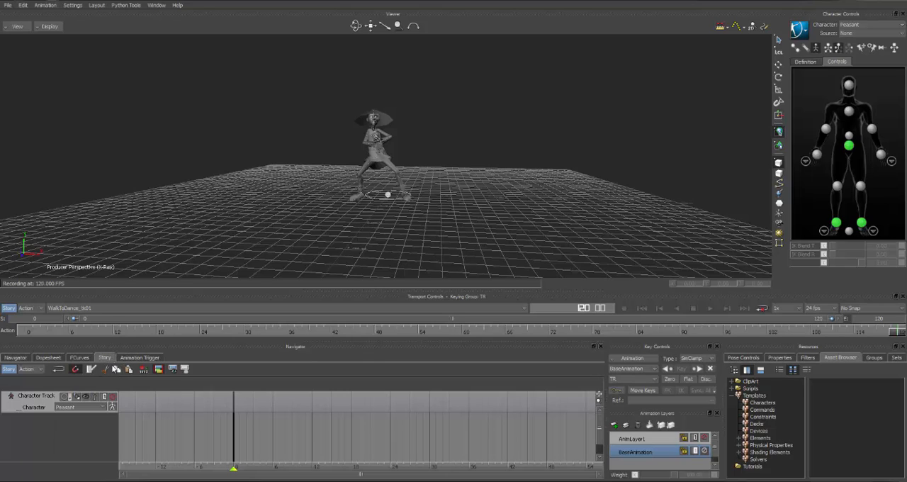
left_click(104, 308)
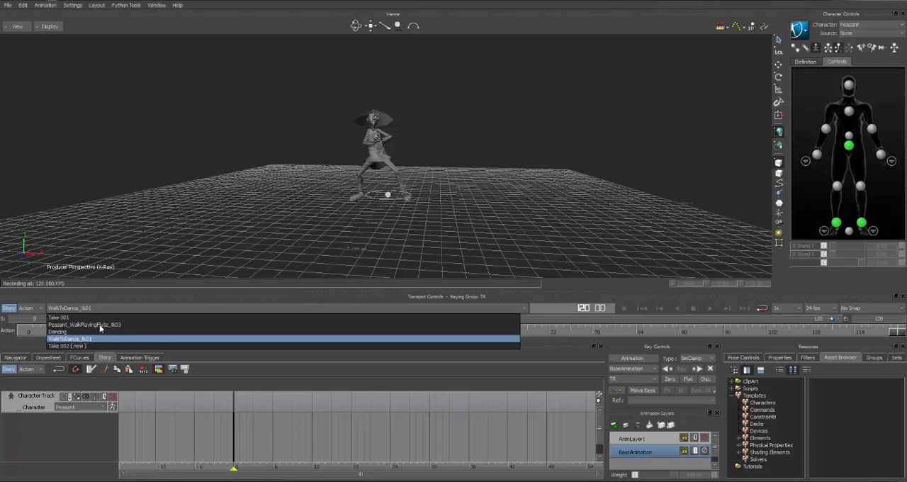
left_click(101, 325)
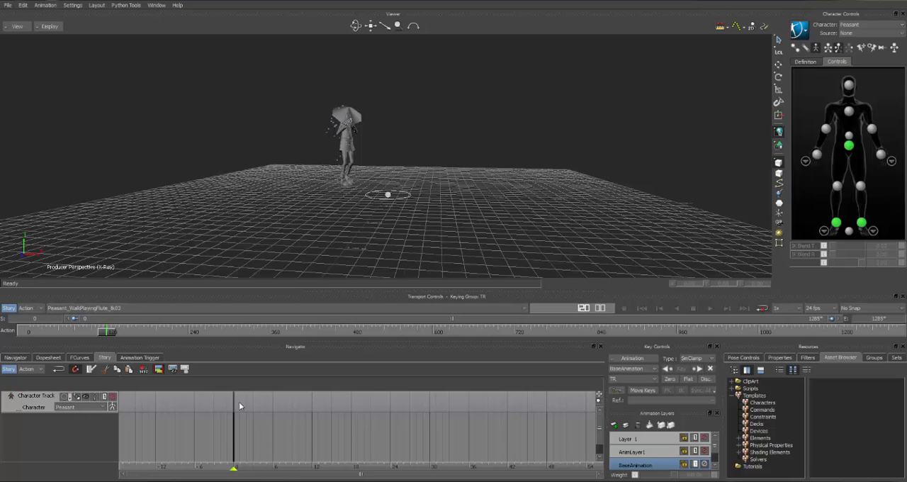
left_click(641, 307)
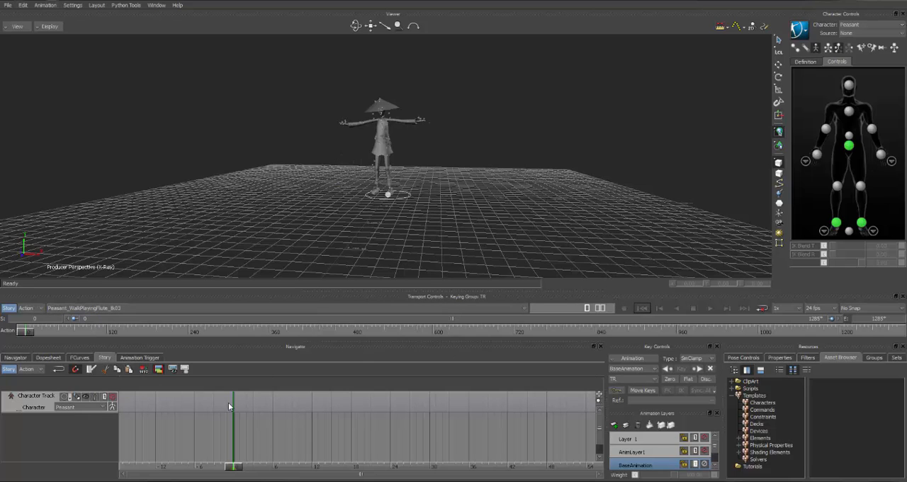
right_click(261, 401)
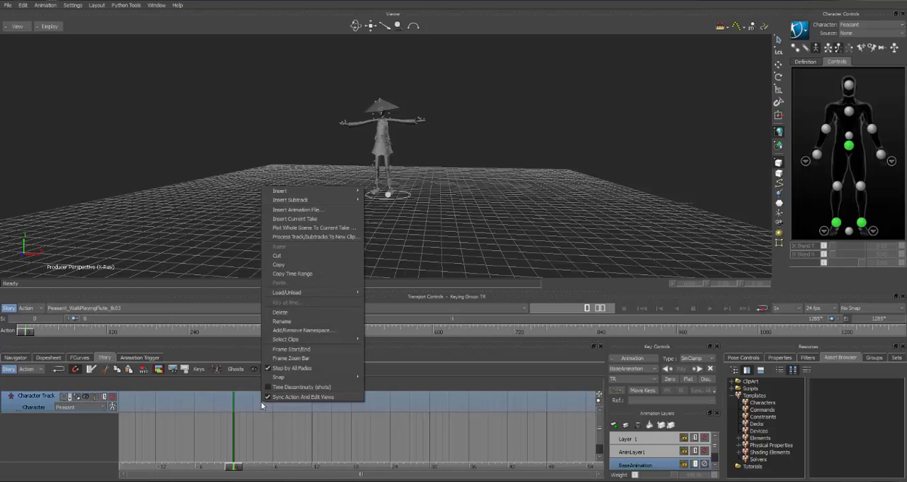
left_click(294, 219)
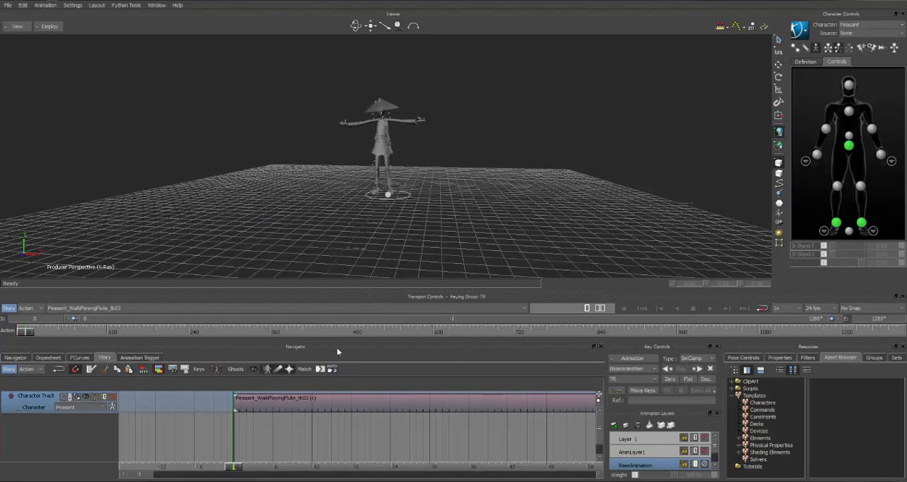
Try shifting the walk clip along its track with Story mode on and off, restoring its position each time
left_click(294, 413)
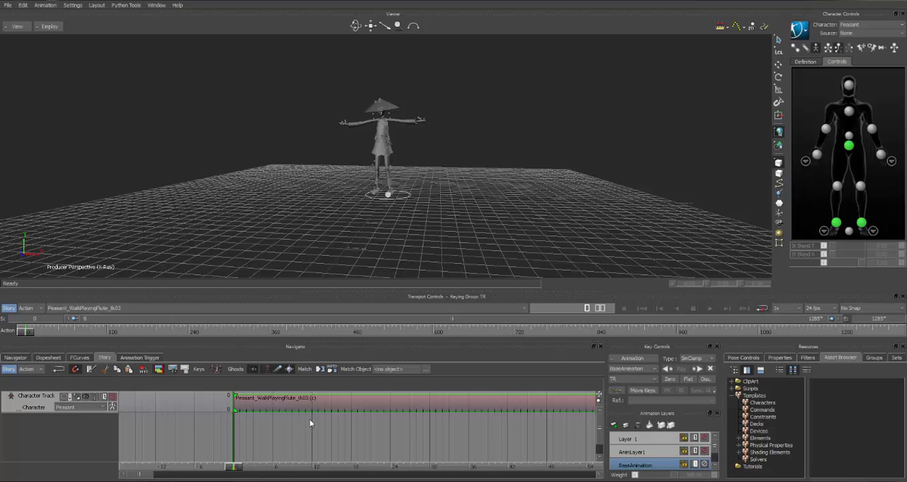
key("a")
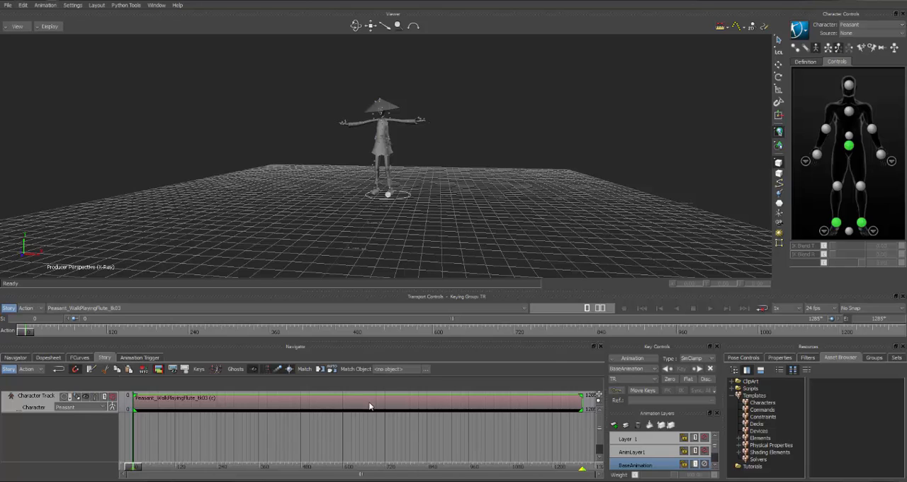
left_click_drag(364, 404, 342, 402)
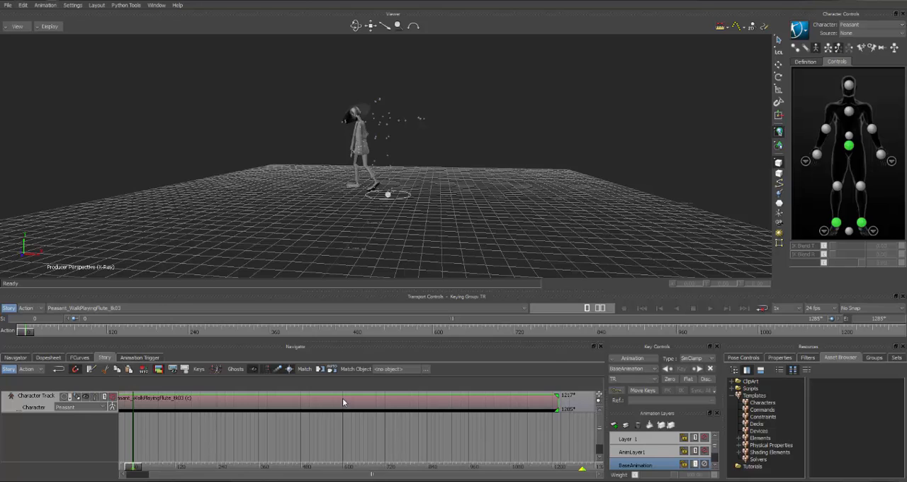
left_click(9, 308)
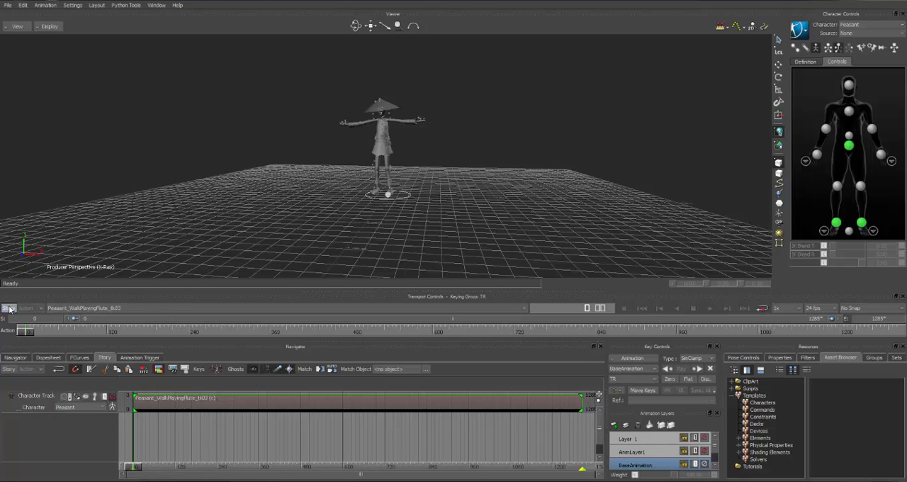
left_click_drag(268, 409, 289, 411)
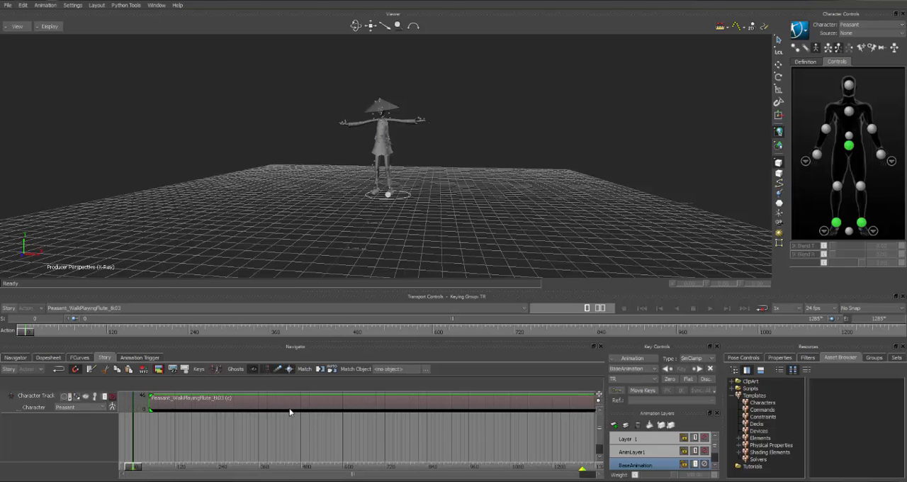
key("ctrl+z")
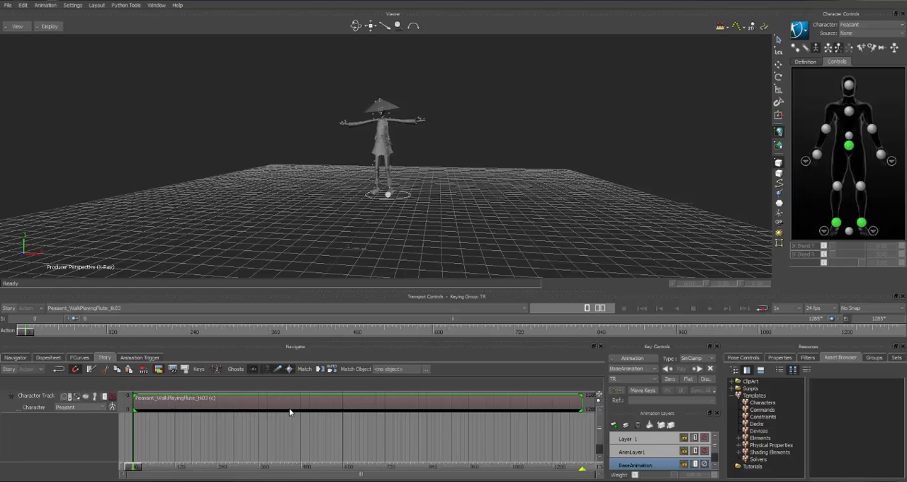
left_click(9, 309)
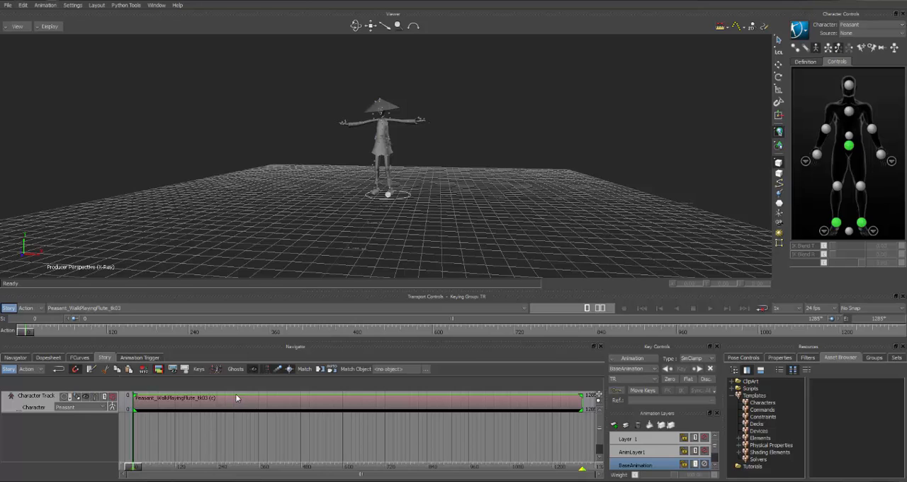
Razor the walk clip at about frame 108 and delete the section before the cut
left_click_drag(23, 331, 94, 341)
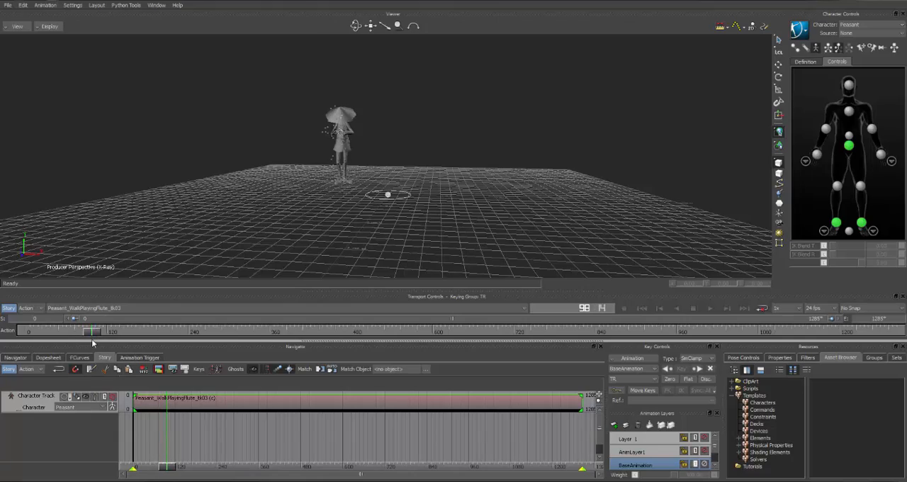
left_click_drag(173, 210, 267, 212, "ctrl+shift")
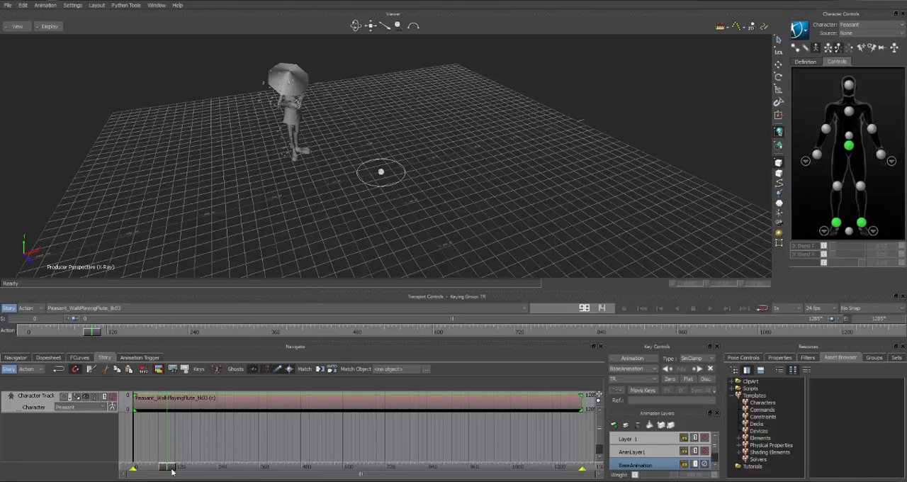
mouse_move(172, 471)
left_mouse_down()
mouse_move(138, 471)
mouse_move(171, 468)
left_mouse_up()
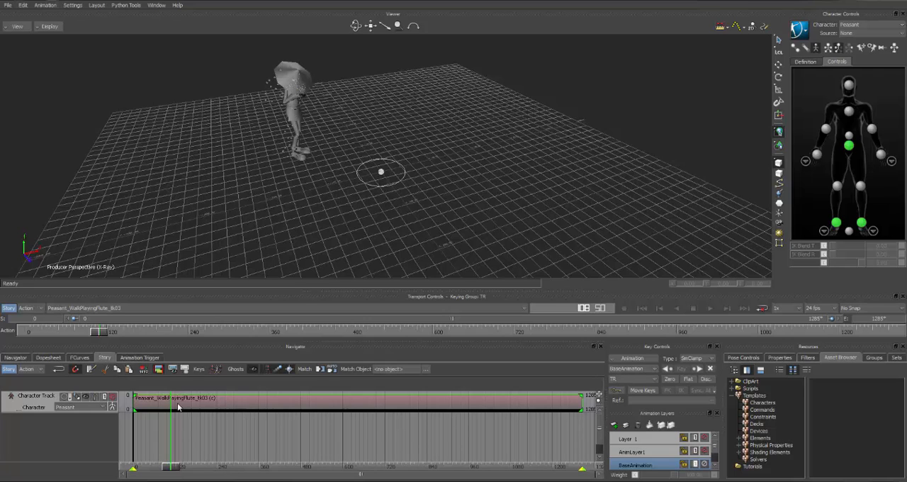
left_click(90, 369)
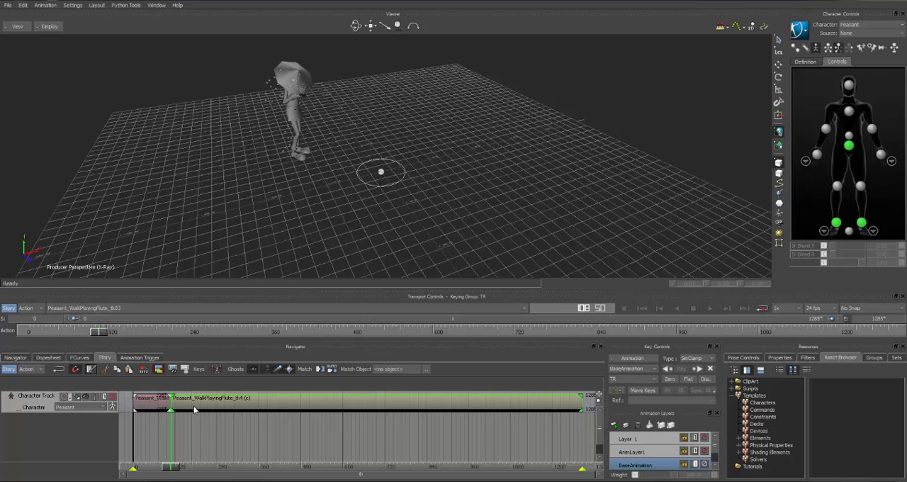
left_click(150, 403)
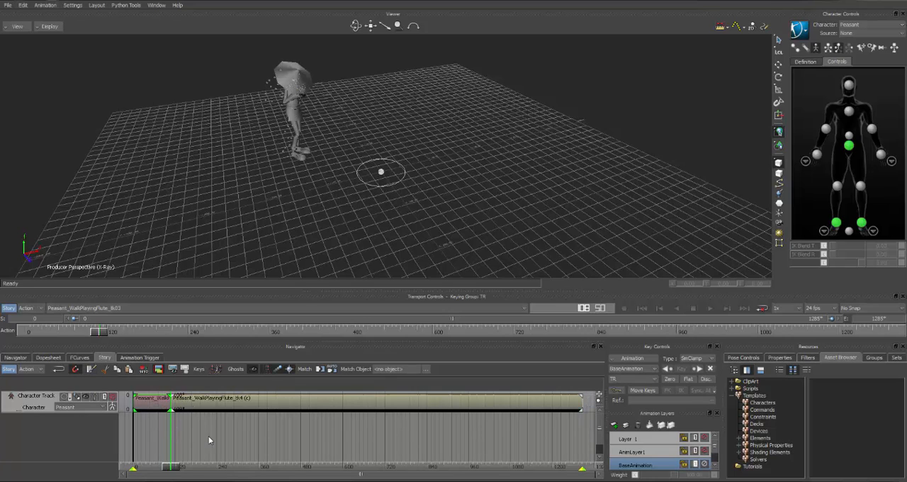
left_click_drag(173, 466, 151, 467)
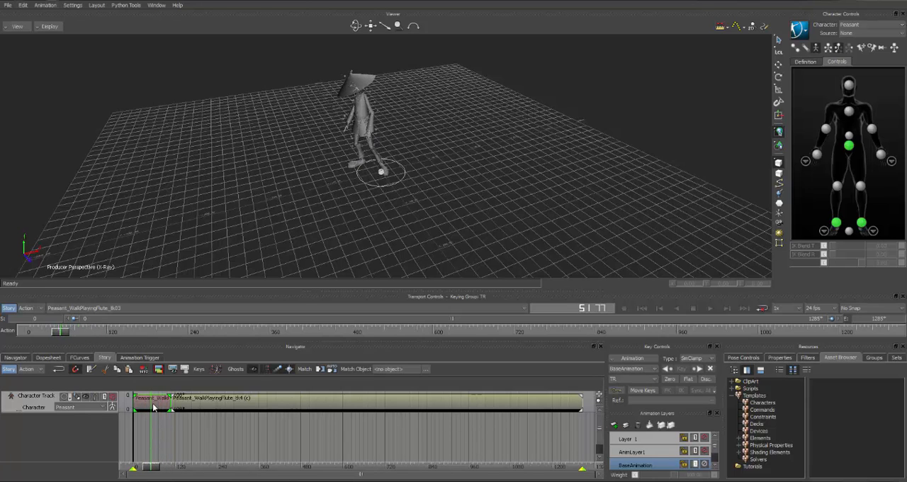
key("Delete")
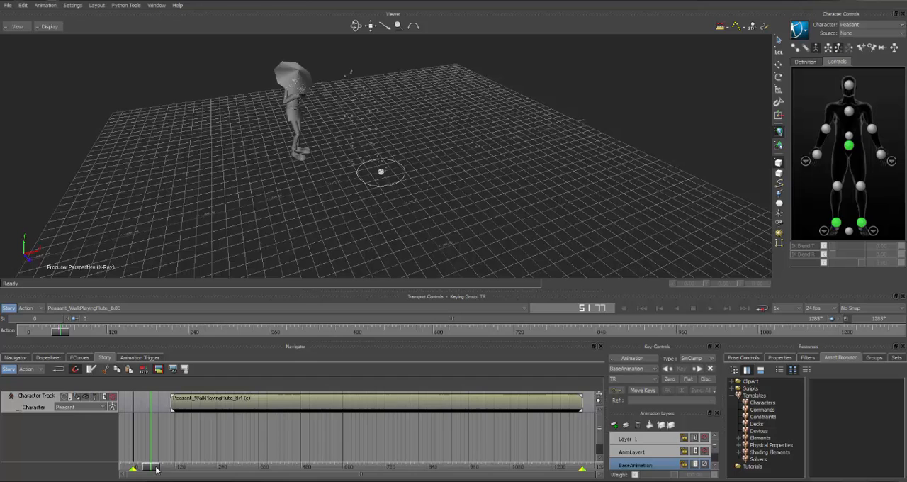
Razor the remaining walk clip at about frame 232 and delete the section after the cut
left_click_drag(156, 467, 216, 467)
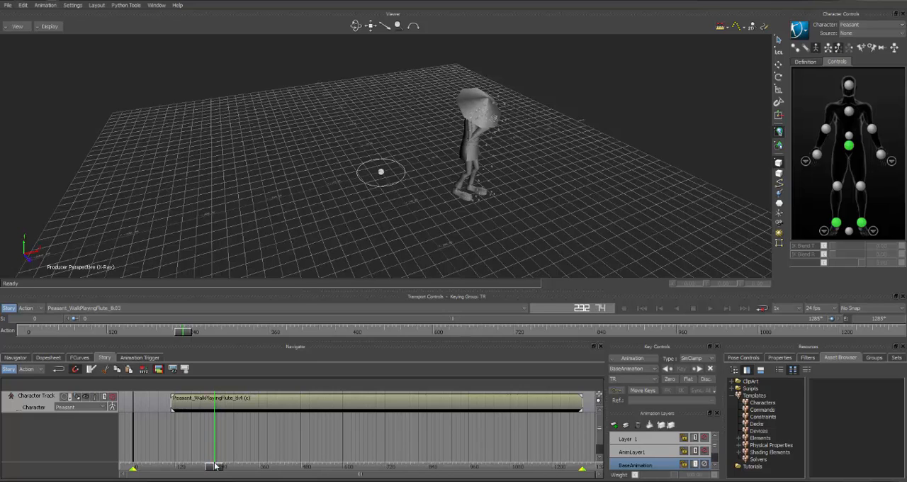
left_click(249, 402)
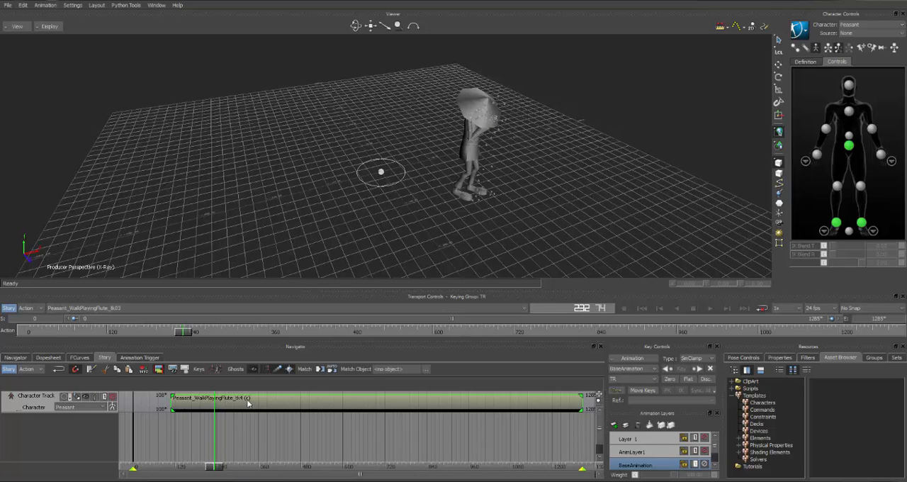
left_click(91, 370)
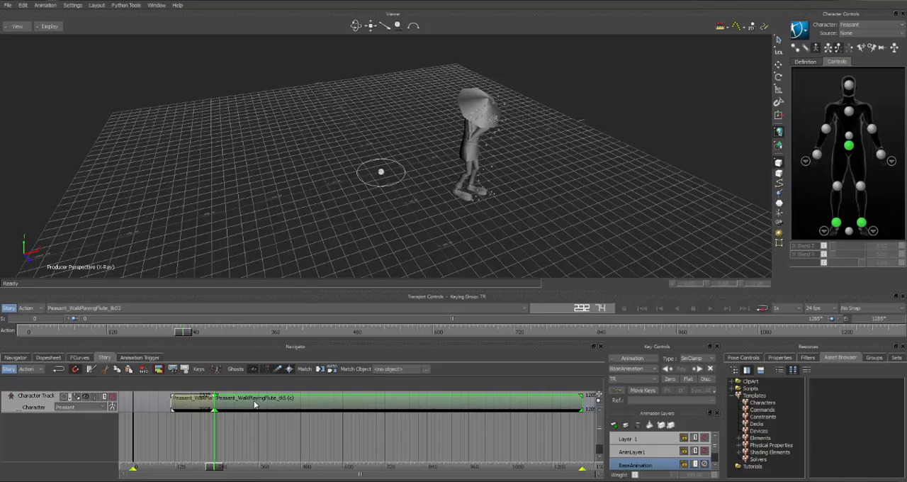
key("Delete")
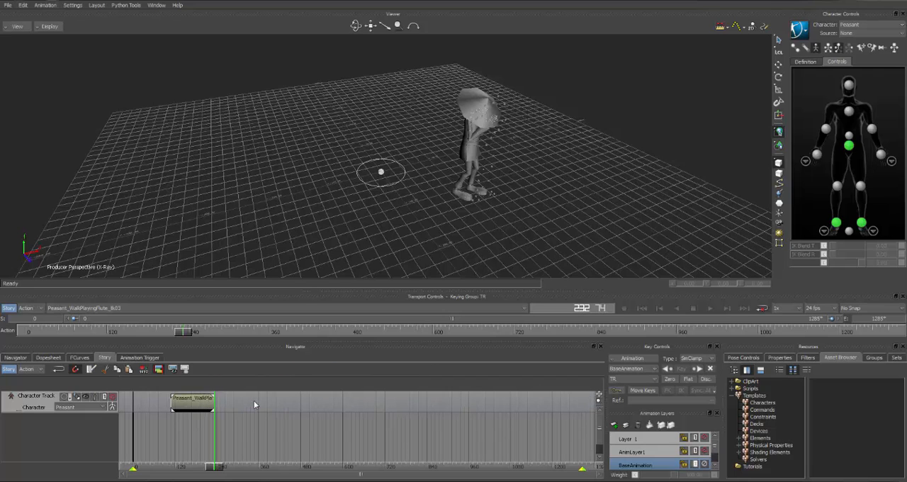
Return to frame 0 and move the trimmed walk clip so that it starts there
left_click(642, 308)
left_click_drag(197, 401, 159, 406)
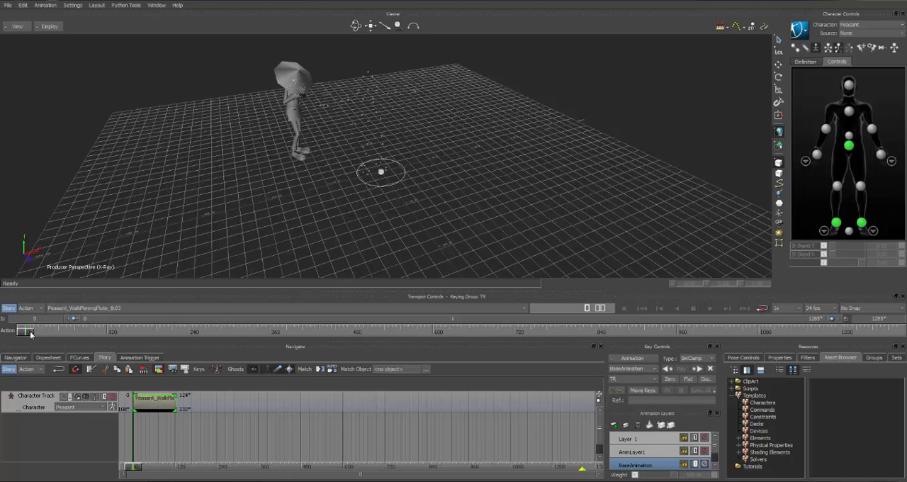
mouse_move(29, 334)
left_mouse_down()
mouse_move(88, 334)
mouse_move(24, 334)
left_mouse_up()
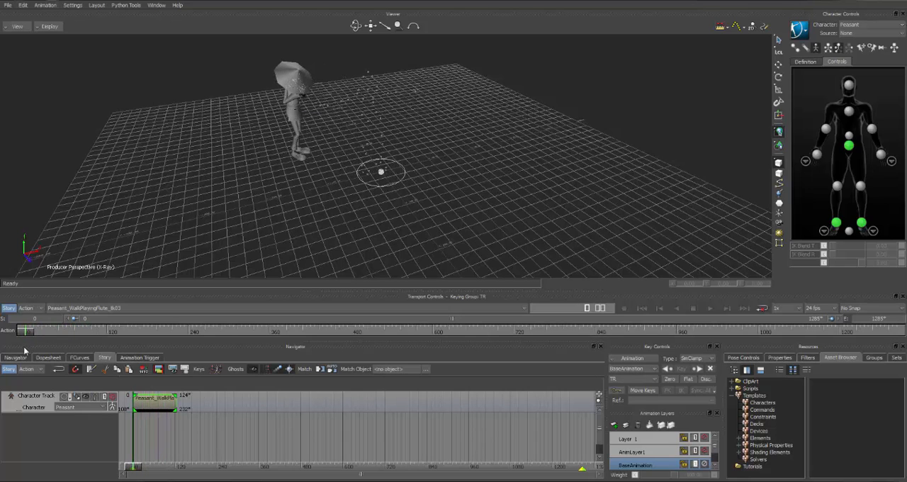
Switch to the Dancing take, insert it on the character track, and move its clip to start at about frame 176
left_click(63, 309)
left_click(57, 331)
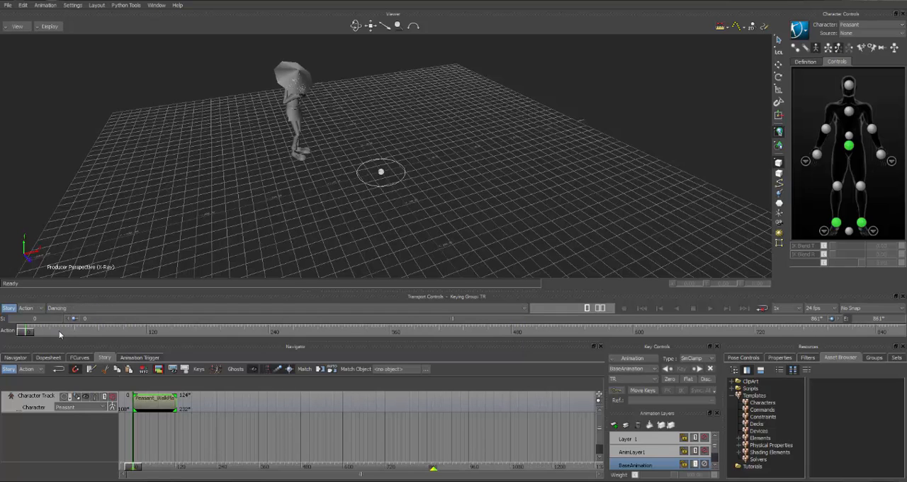
left_click_drag(138, 466, 196, 468)
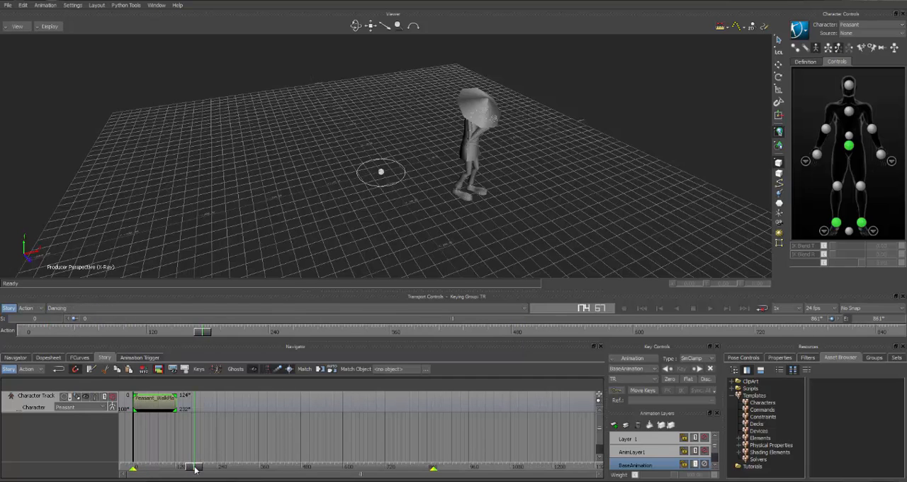
right_click(209, 410)
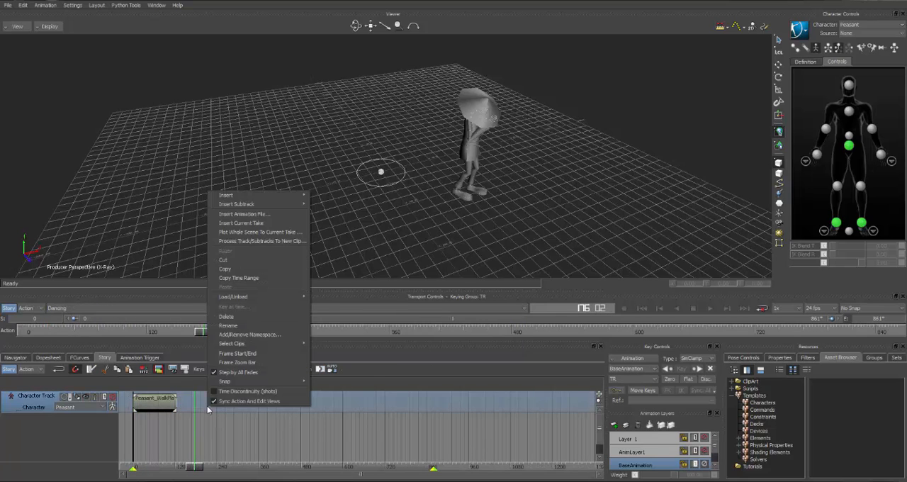
left_click(241, 223)
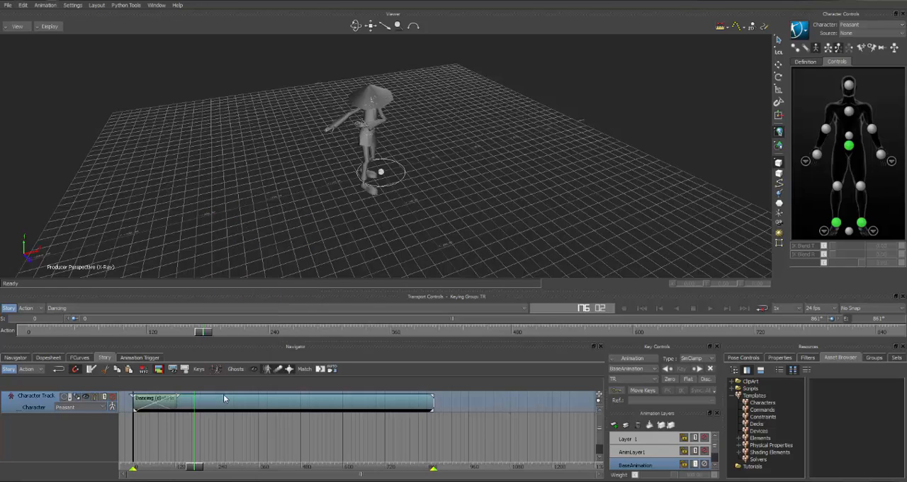
left_click_drag(221, 406, 286, 401)
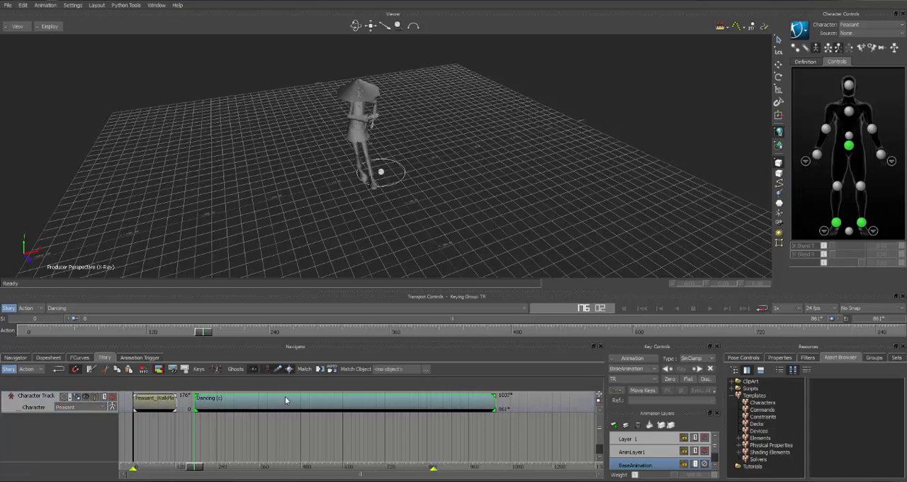
Select the walk clip at about frame 82 and show the ghosts for the character track
left_click_drag(198, 469, 158, 447)
left_click(159, 397)
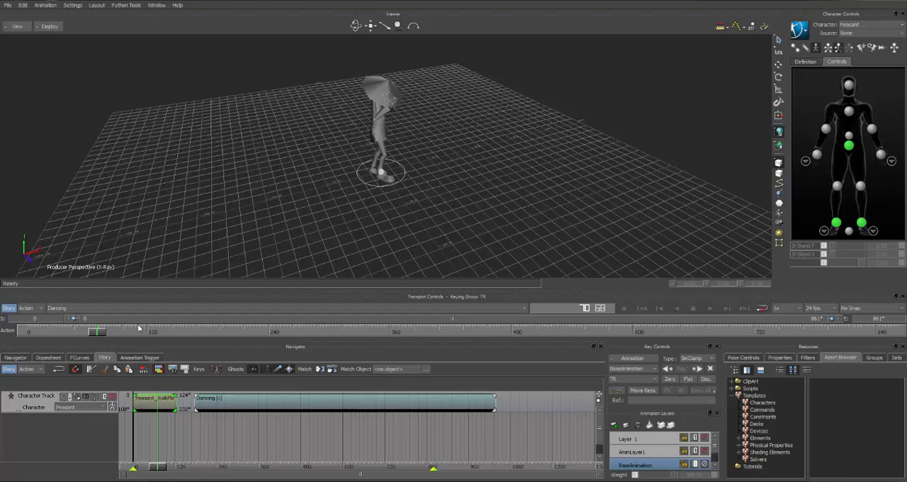
left_click_drag(101, 331, 110, 340)
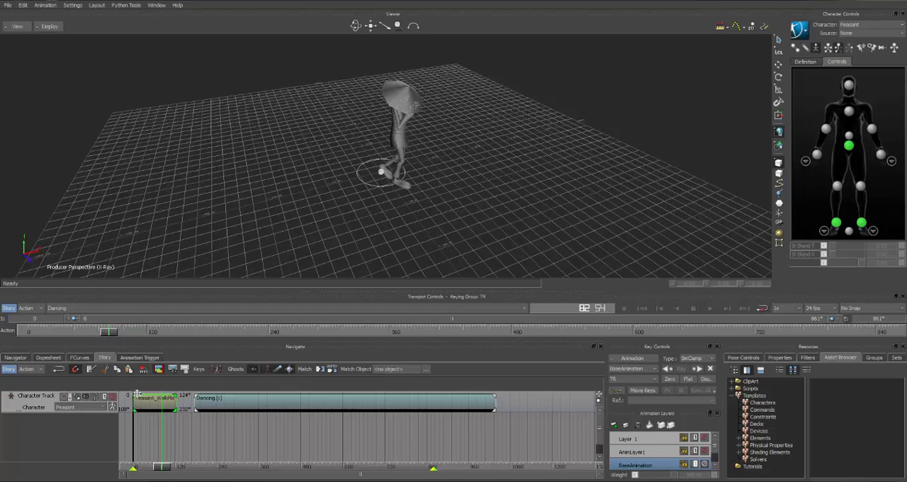
left_click(85, 397)
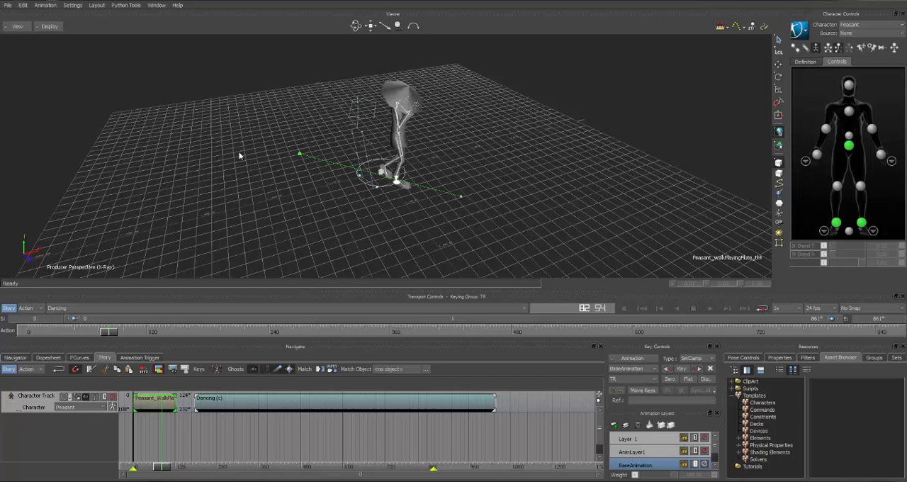
Rotate the walk clip's ghost about its vertical axis and move it along X to about 3.9
key("t")
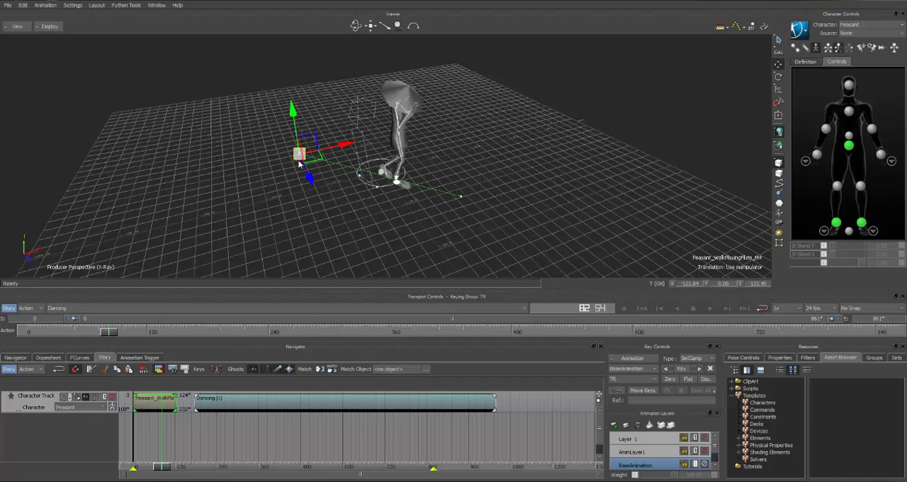
key("r")
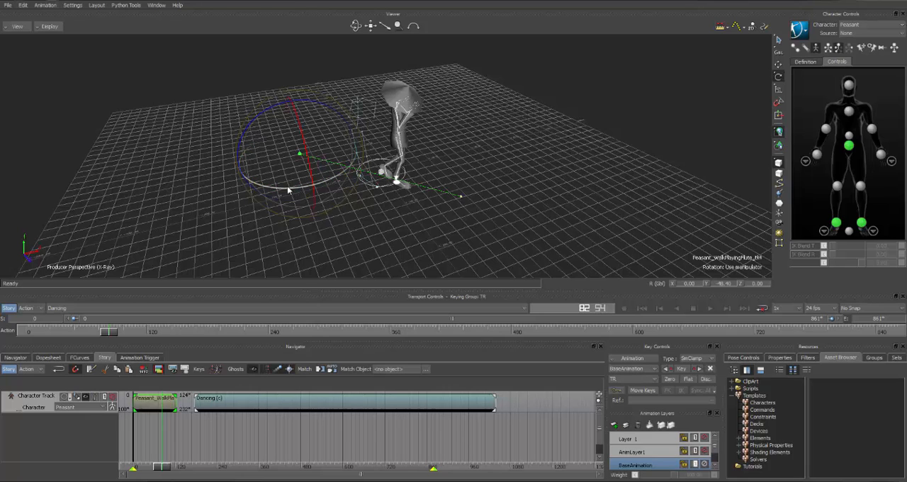
left_click_drag(297, 190, 275, 192)
key("t")
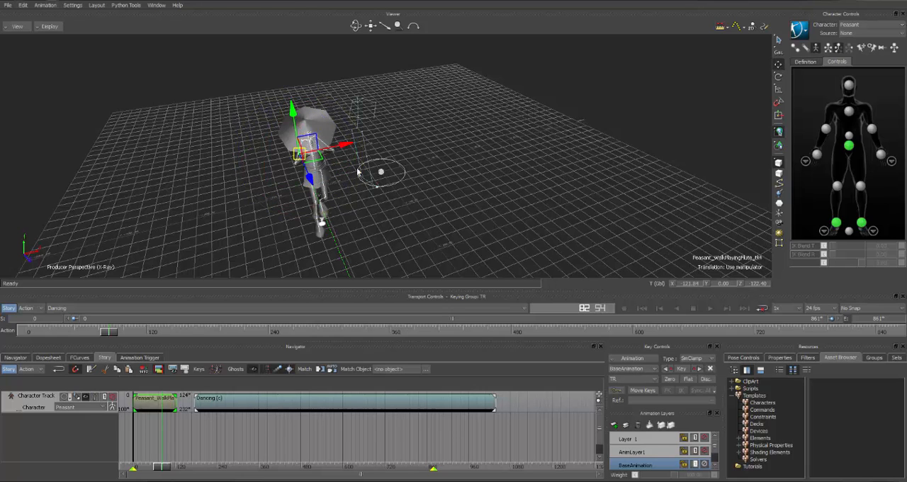
left_click_drag(348, 146, 402, 133)
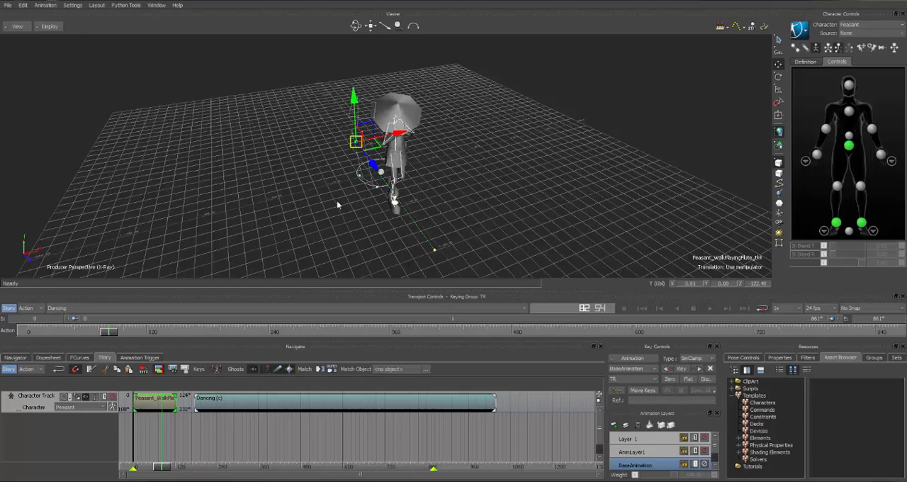
left_click_drag(333, 202, 252, 190, "ctrl+shift")
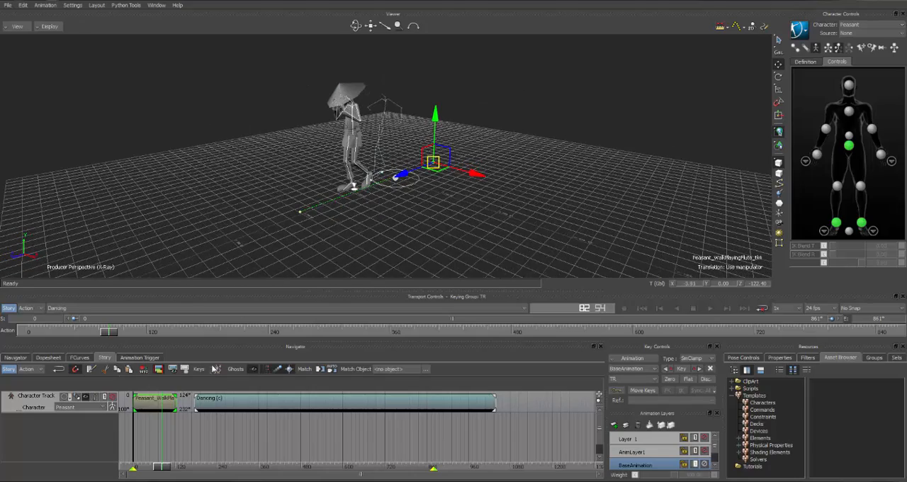
Extend the end of the timeline to frame 1037, matching the end of the dancing clip
left_click_drag(119, 336, 894, 331)
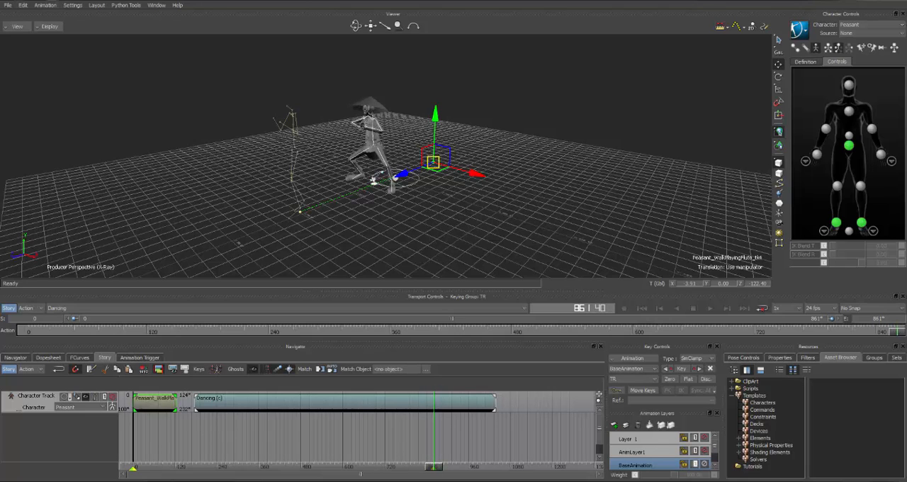
left_click(460, 404)
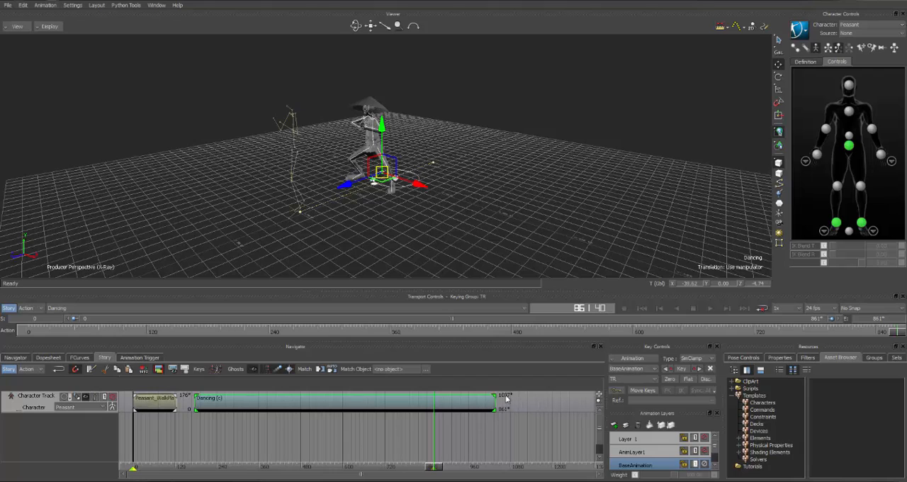
double_click(878, 320)
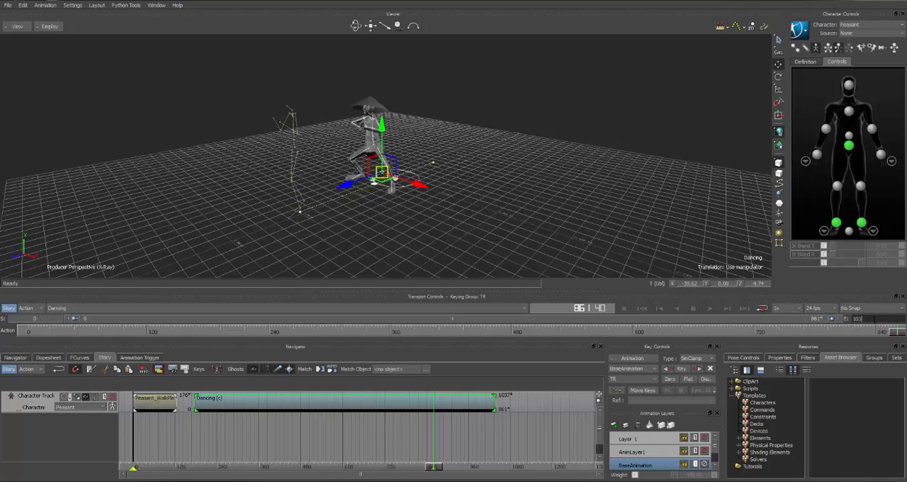
key("Return")
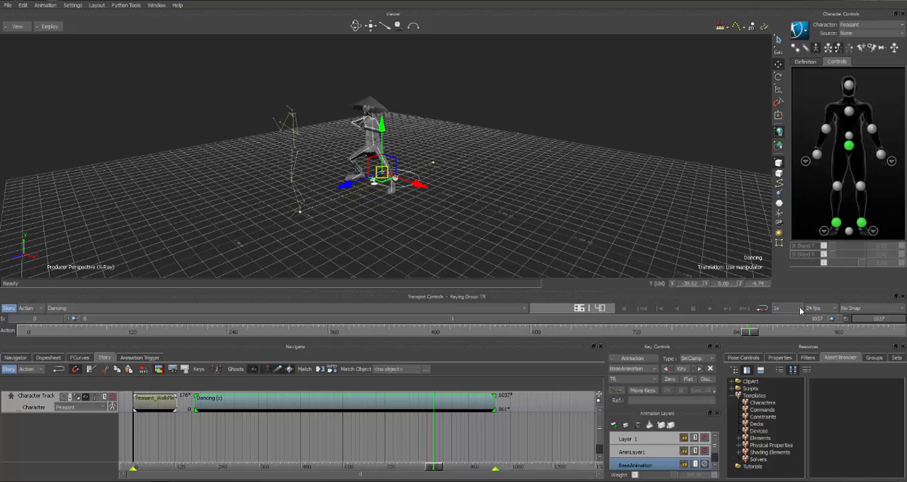
Razor the dancing clip at about frame 792 and delete the section before the cut
left_click_drag(748, 330, 692, 357)
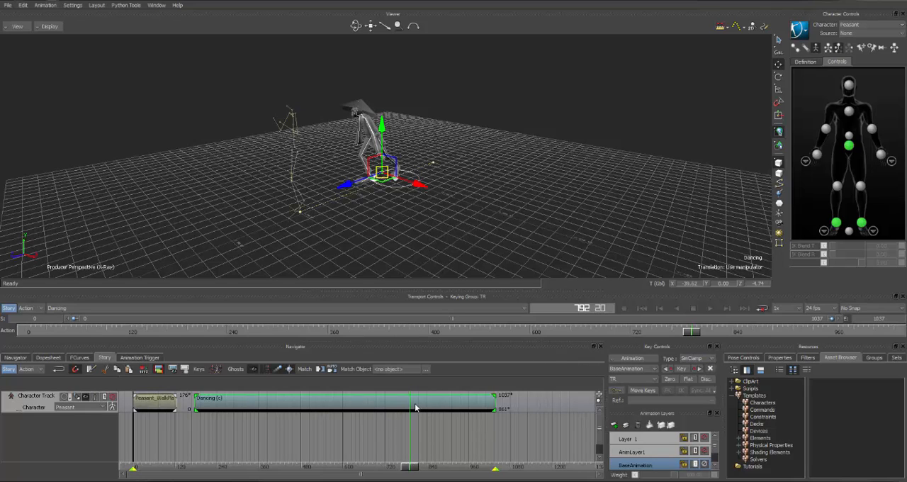
left_click(91, 370)
left_click(338, 405)
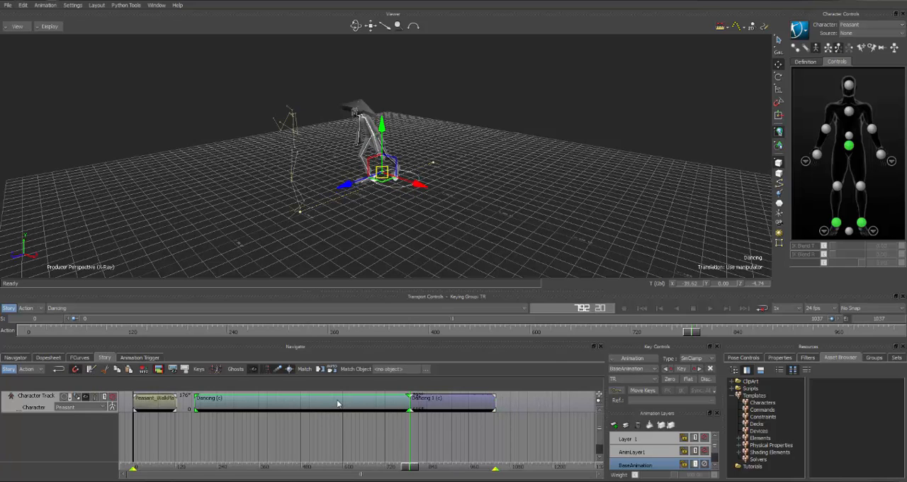
key("Delete")
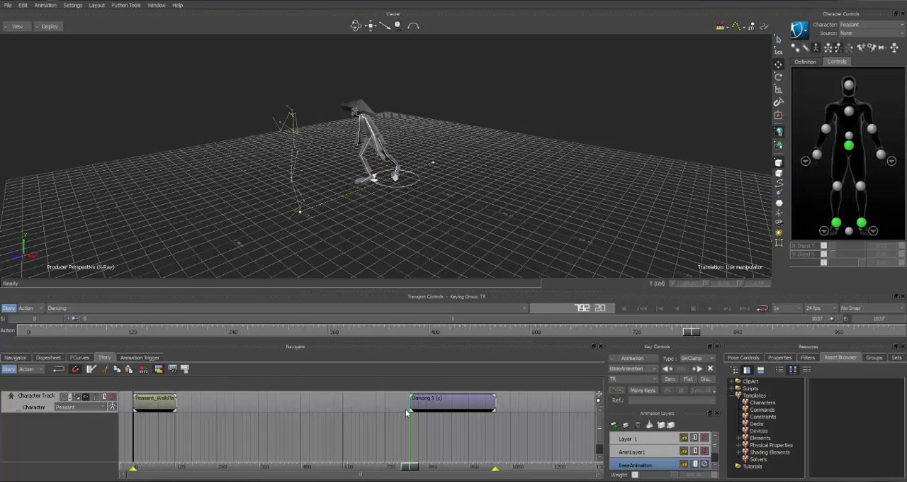
At frame 84, match the remaining dancing clip to the previous clip on rAnkleJ at current time, using XYZ translation without rotation
left_click_drag(693, 333, 736, 331)
left_click_drag(770, 333, 122, 305)
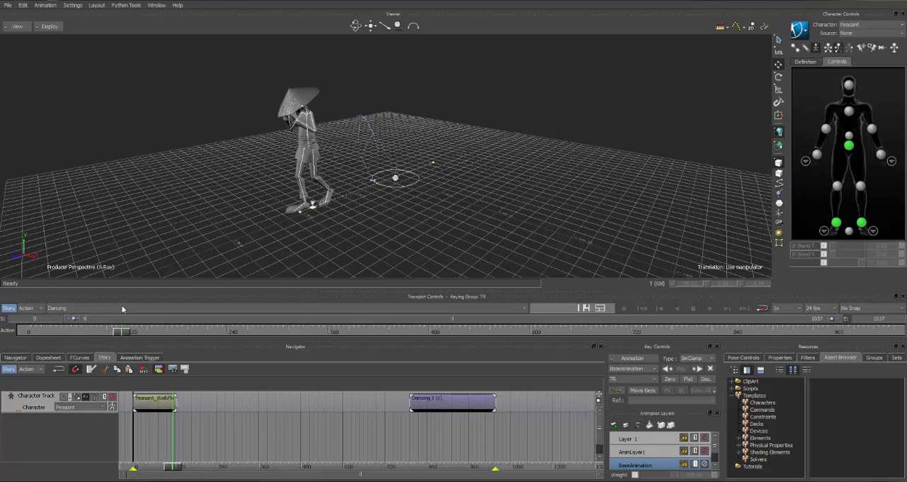
left_click_drag(122, 305, 97, 318)
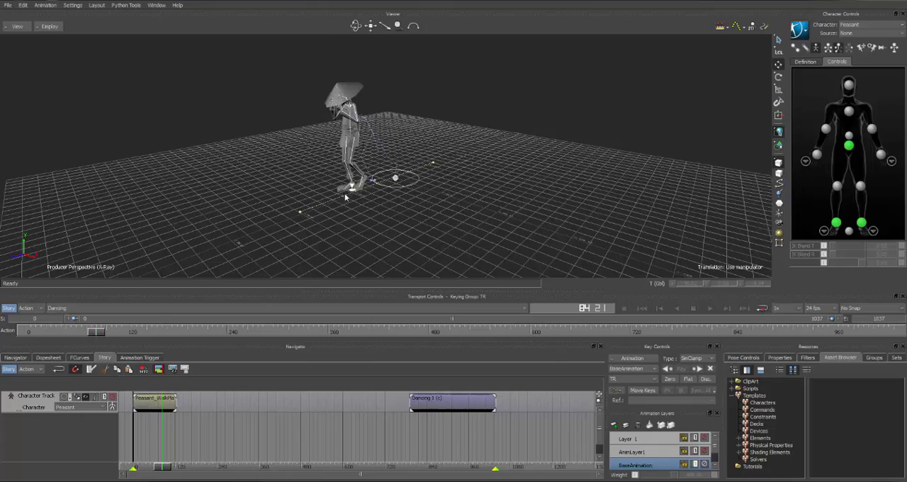
left_click_drag(372, 207, 488, 229, "ctrl")
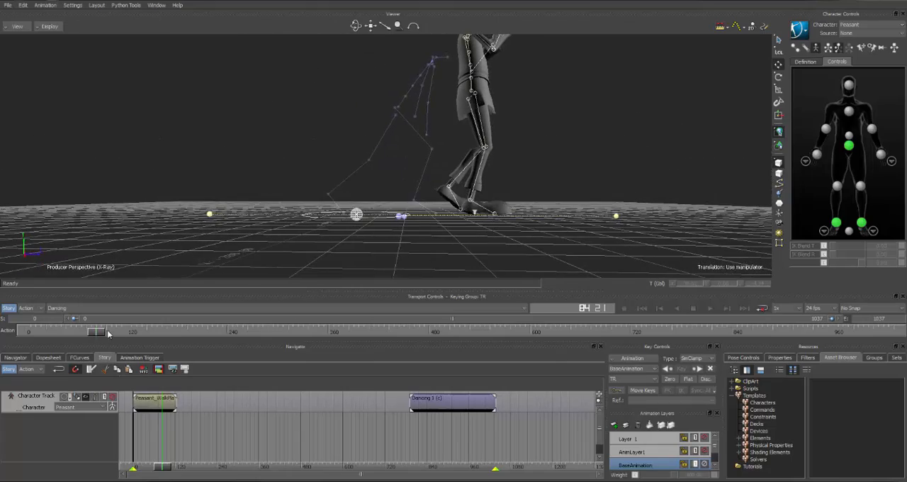
left_click(436, 405)
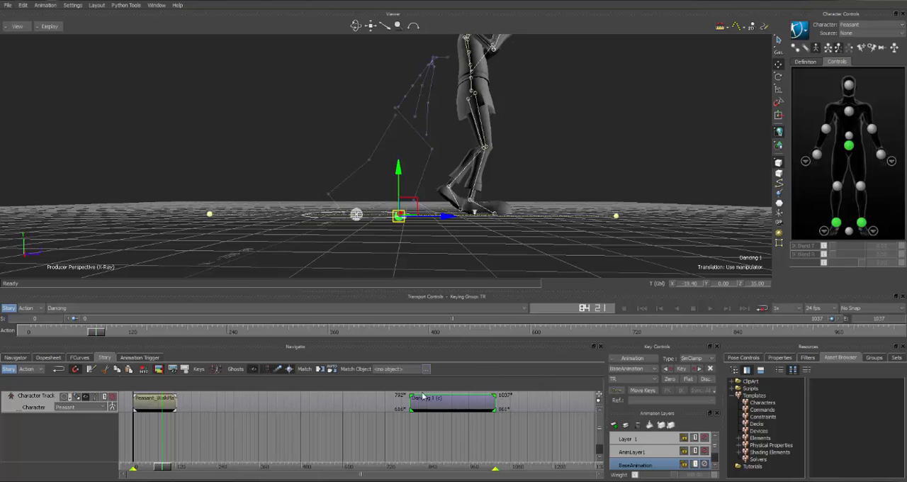
left_click(321, 369)
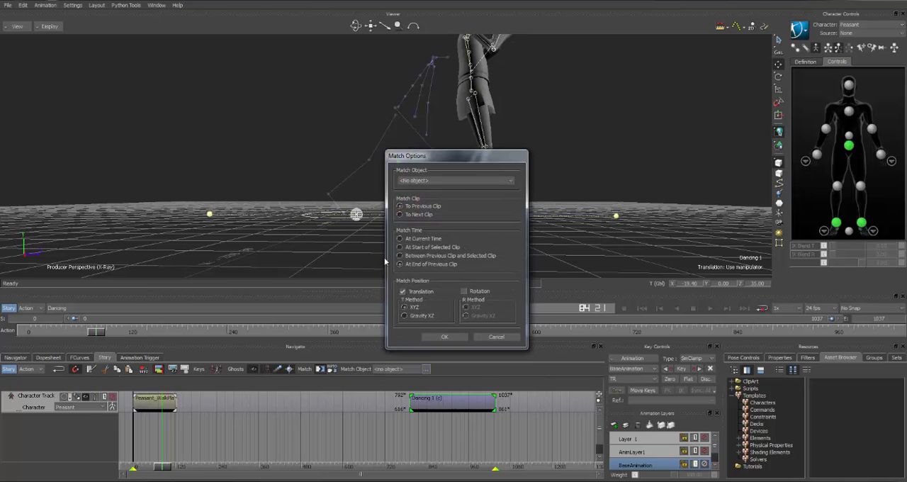
left_click(424, 181)
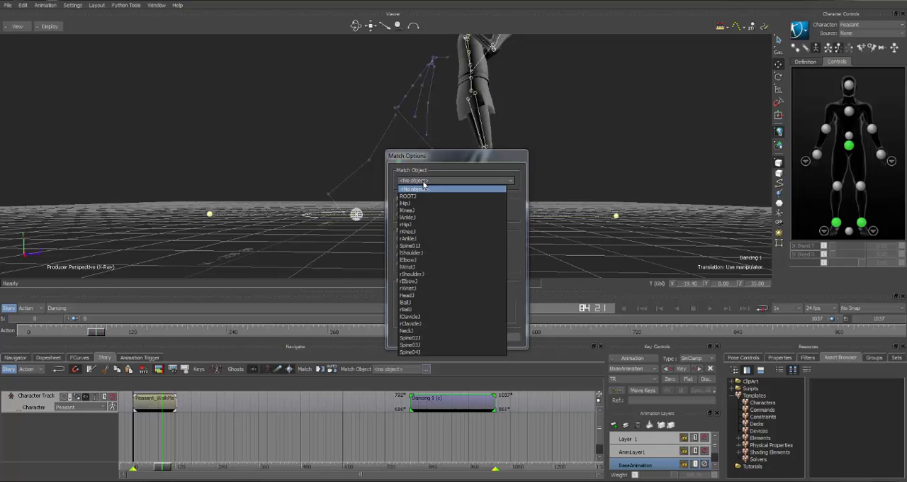
left_click(406, 239)
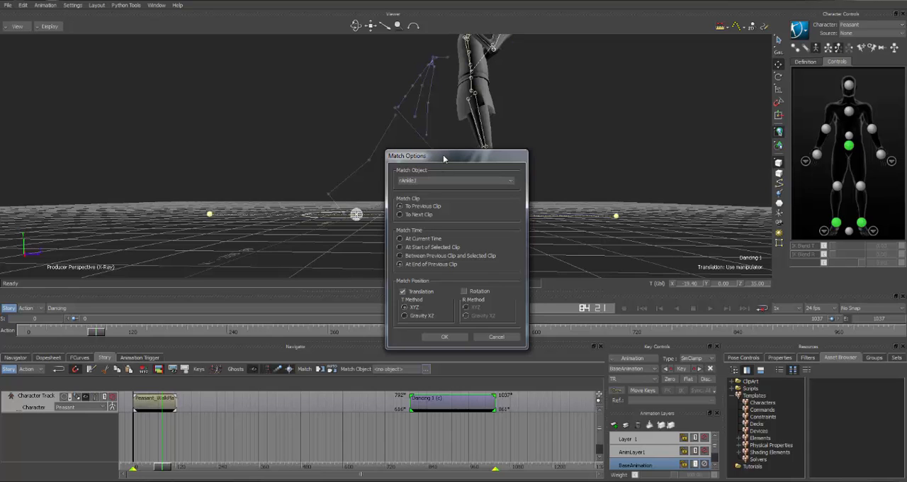
left_click_drag(443, 159, 190, 94)
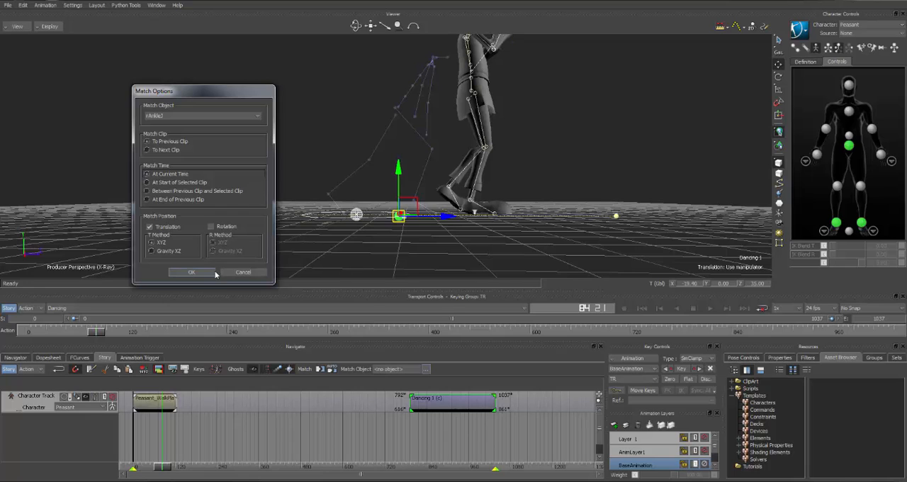
left_click(191, 272)
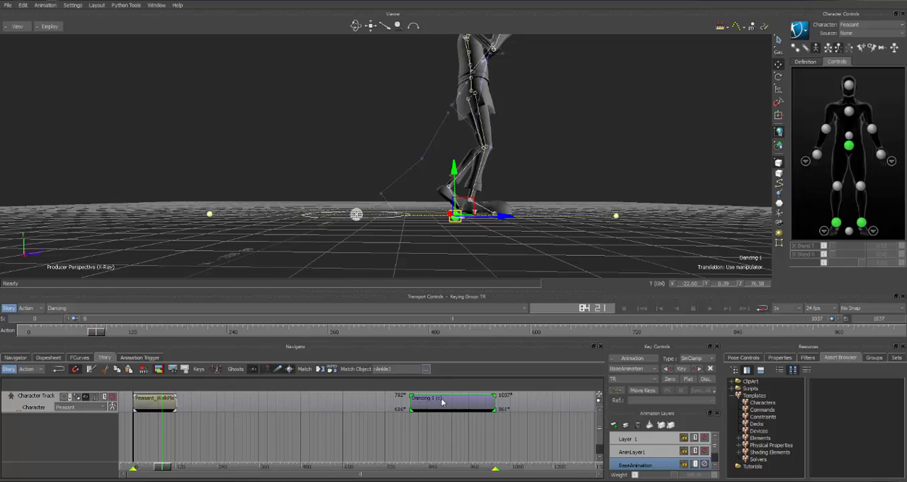
Move the dancing clip to start at frame 84, overlapping the walk clip, and play back the transition
left_click_drag(444, 403, 195, 413)
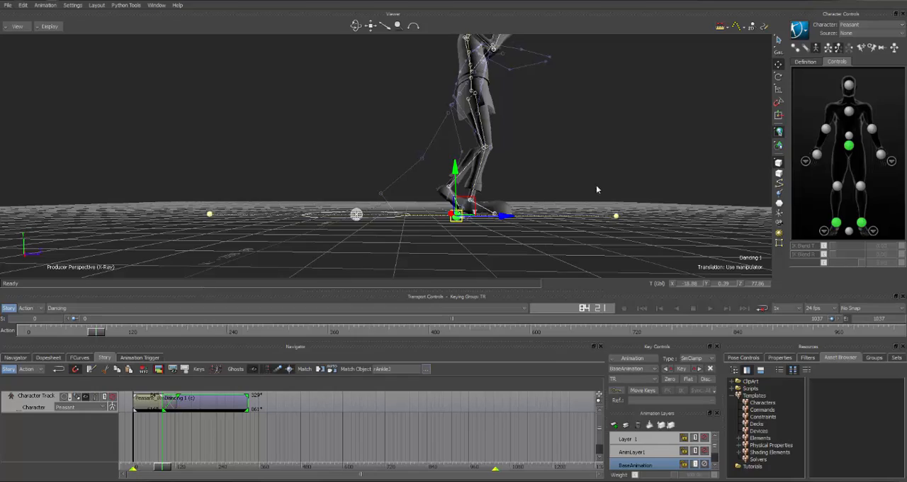
left_click_drag(642, 183, 477, 241, "ctrl")
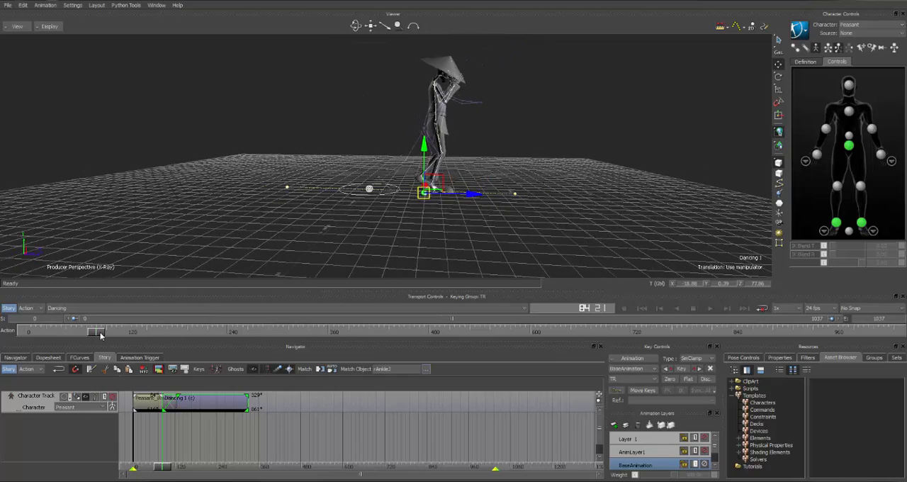
left_click_drag(101, 334, 56, 334)
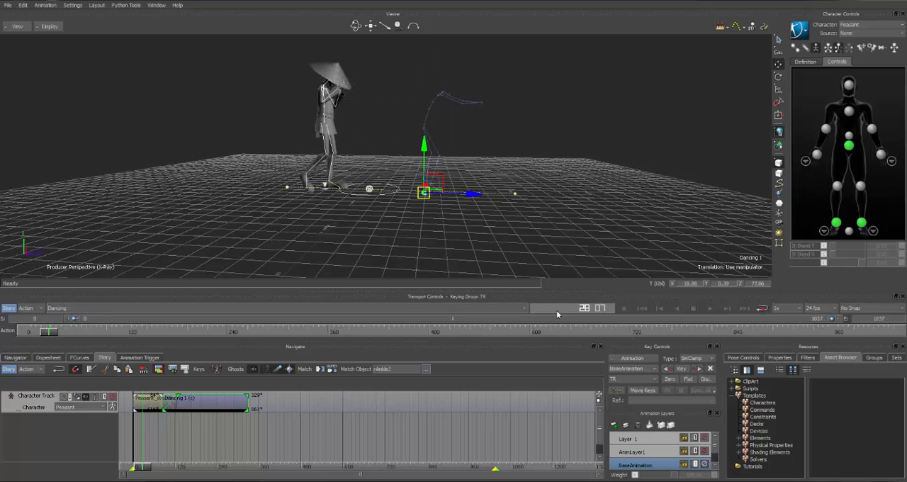
left_click(711, 309)
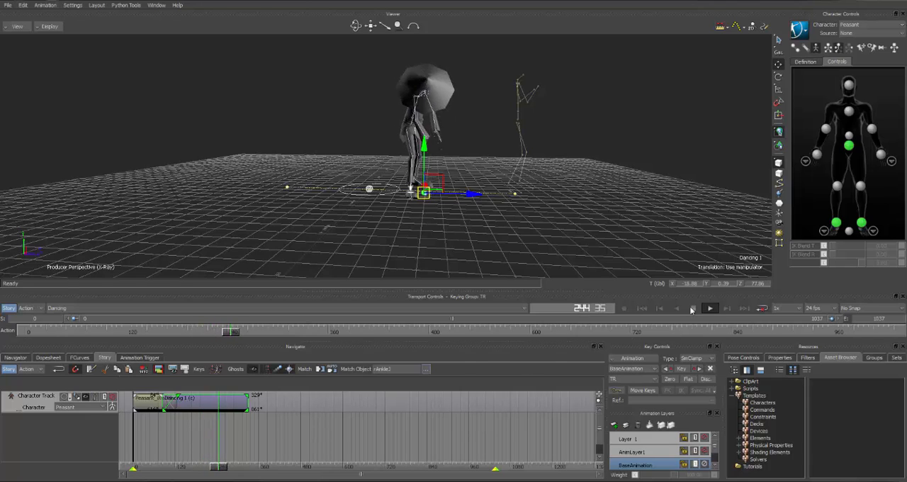
left_click(691, 308)
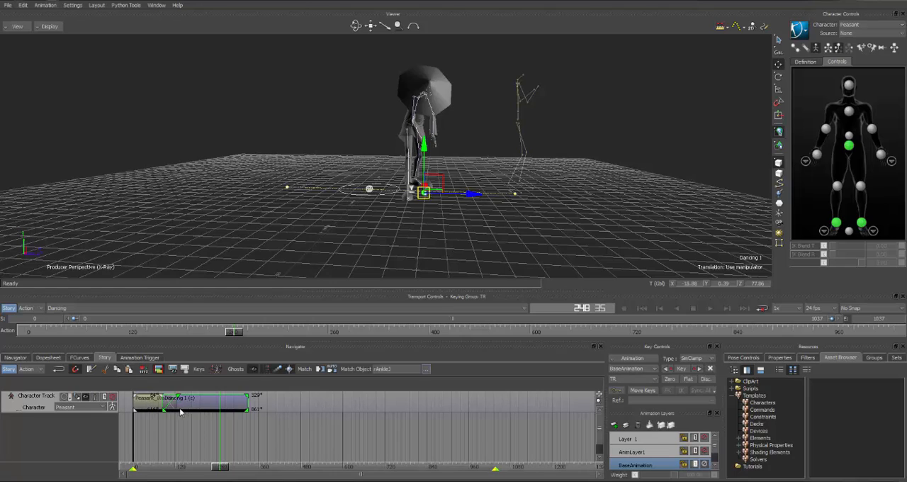
Trim the walk clip's end to about frame 102 to shorten its blend with the dancing clip, and scrub through the transition
left_click(144, 404)
key("a")
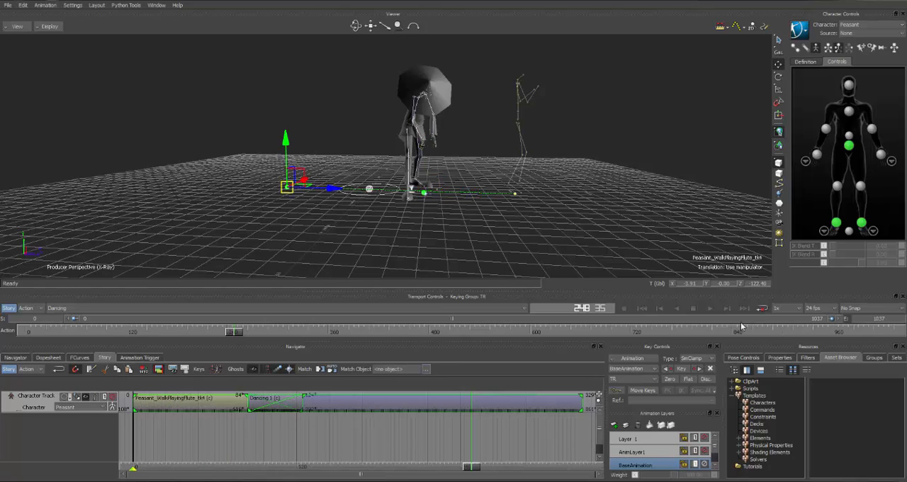
left_click_drag(234, 336, 101, 343)
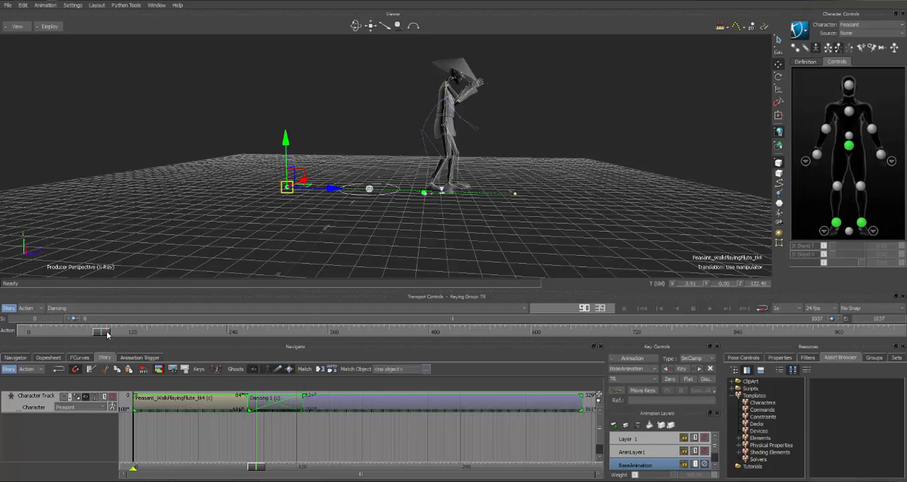
left_click_drag(107, 335, 114, 334)
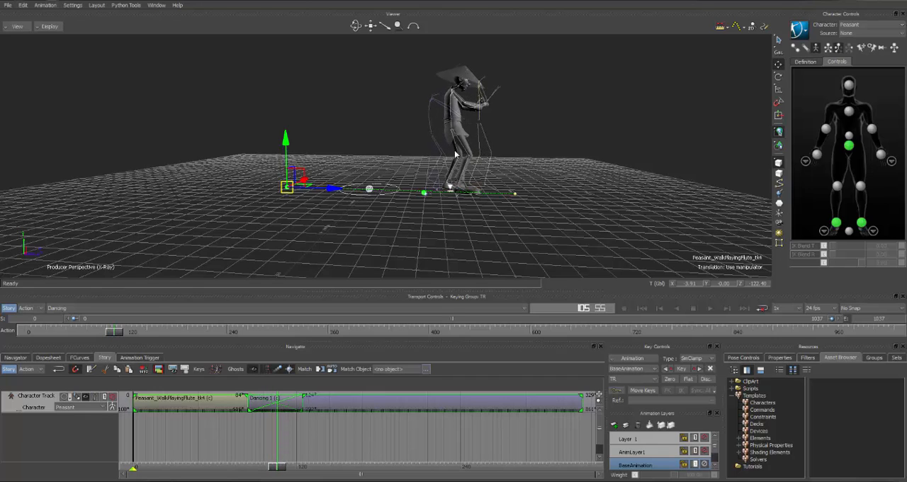
left_click_drag(116, 334, 112, 341)
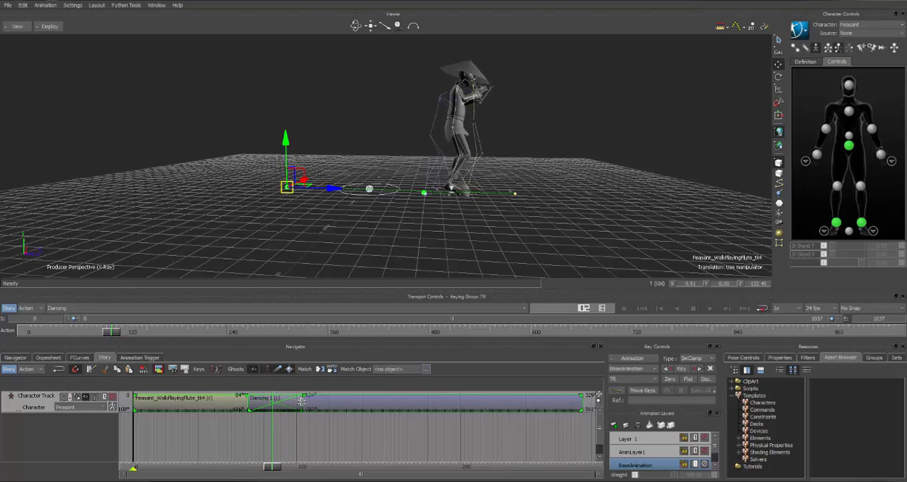
left_click_drag(302, 402, 274, 411)
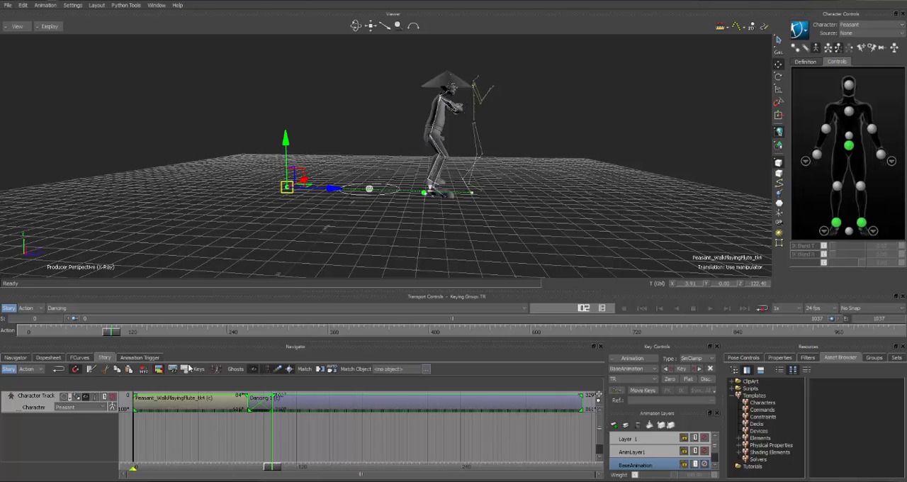
left_click_drag(119, 332, 108, 346)
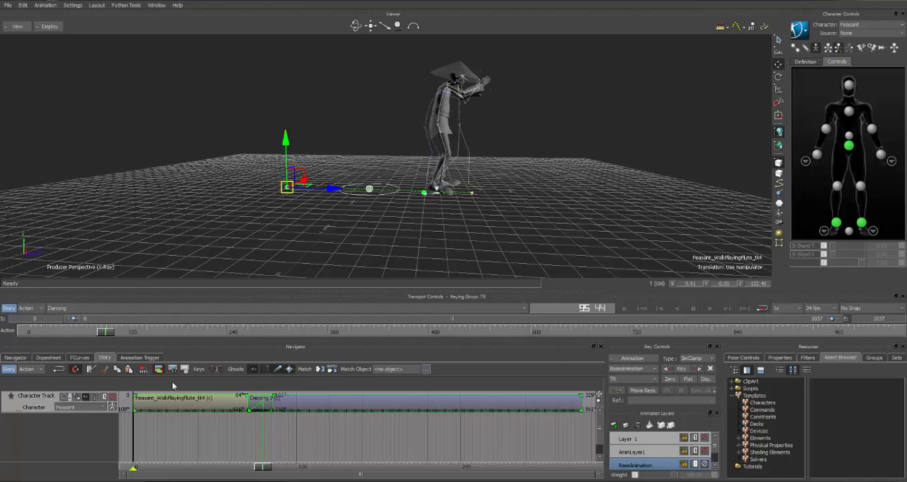
Trim the walk clip's end to about frame 95 and play back the transition from the start, viewed from a different angle
left_click_drag(273, 403, 262, 404)
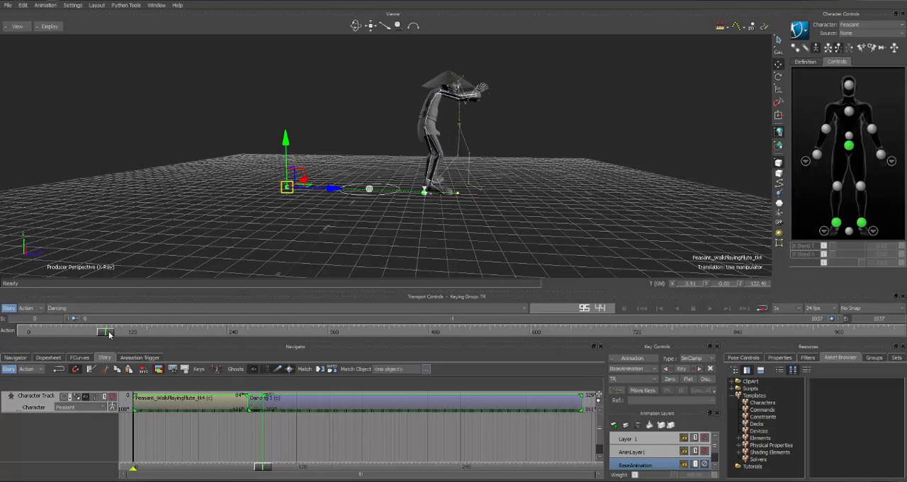
left_click_drag(108, 334, 72, 343)
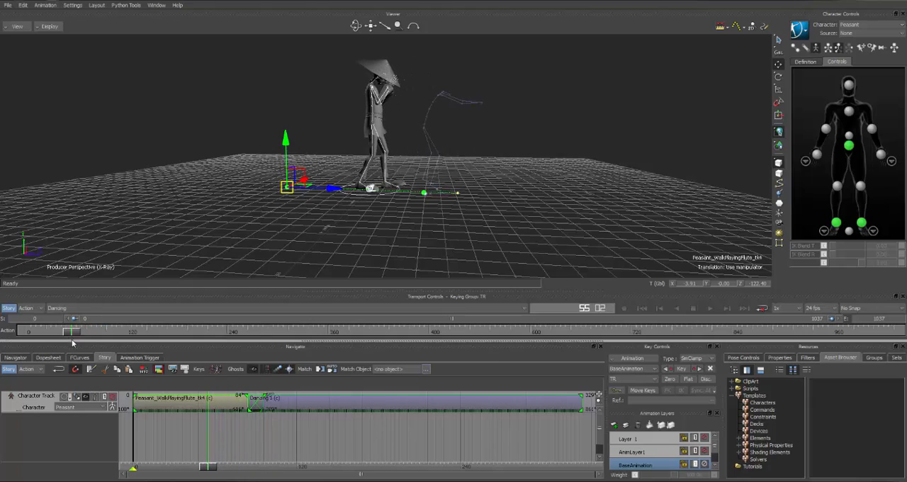
left_click_drag(476, 166, 486, 185, "ctrl+shift")
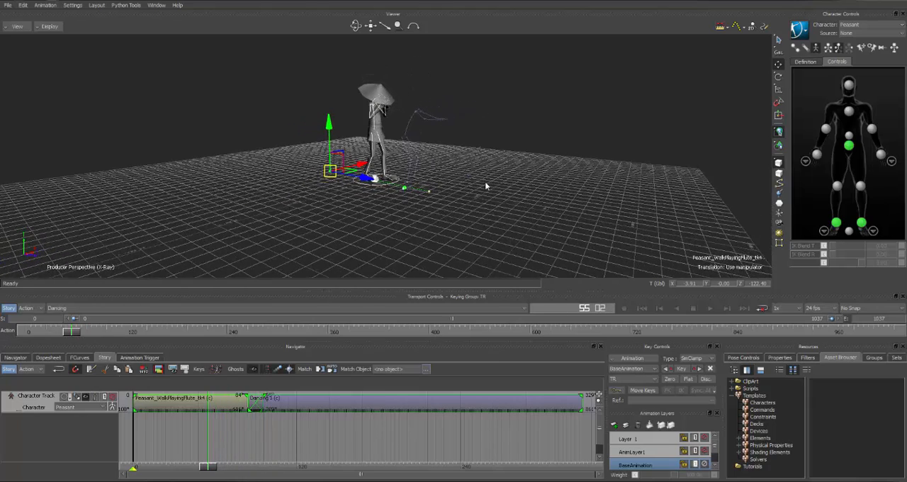
left_click(709, 308)
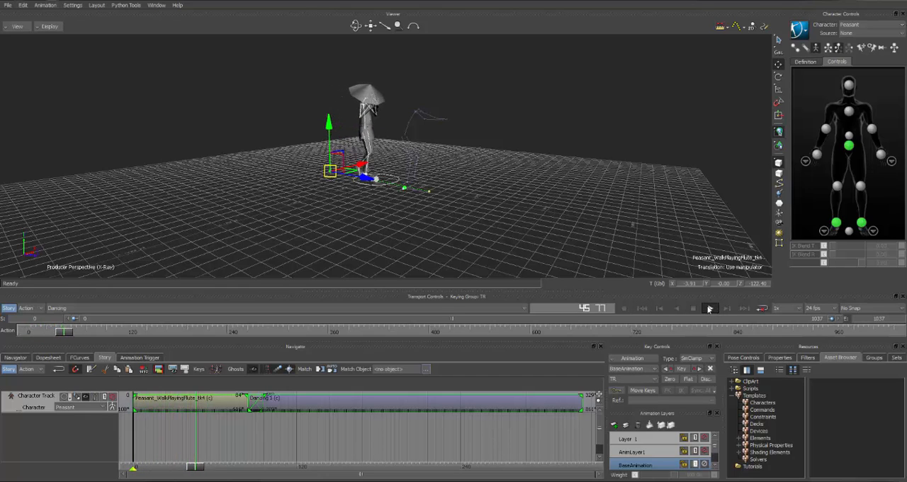
left_click(516, 201)
left_click(642, 309)
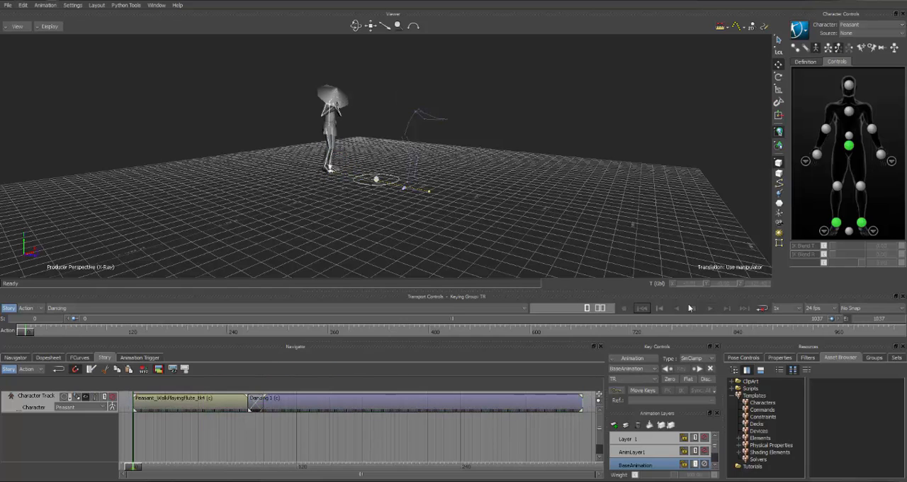
left_click(711, 308)
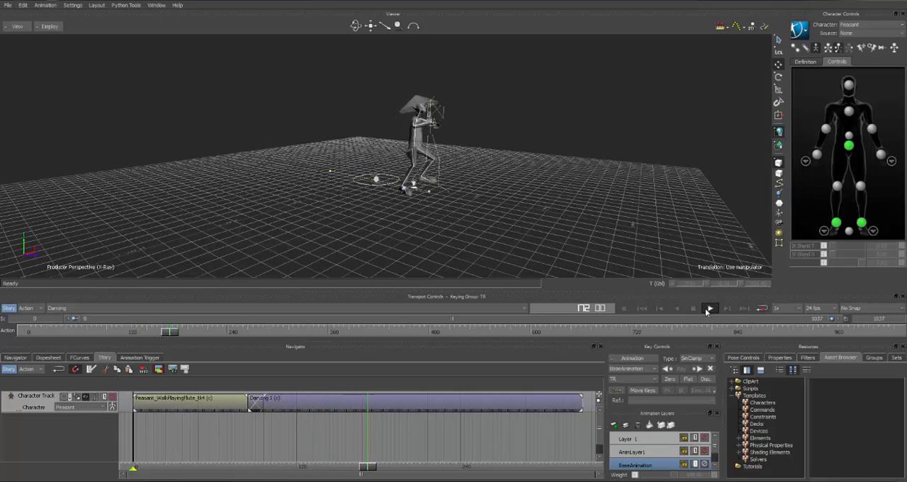
left_click(694, 308)
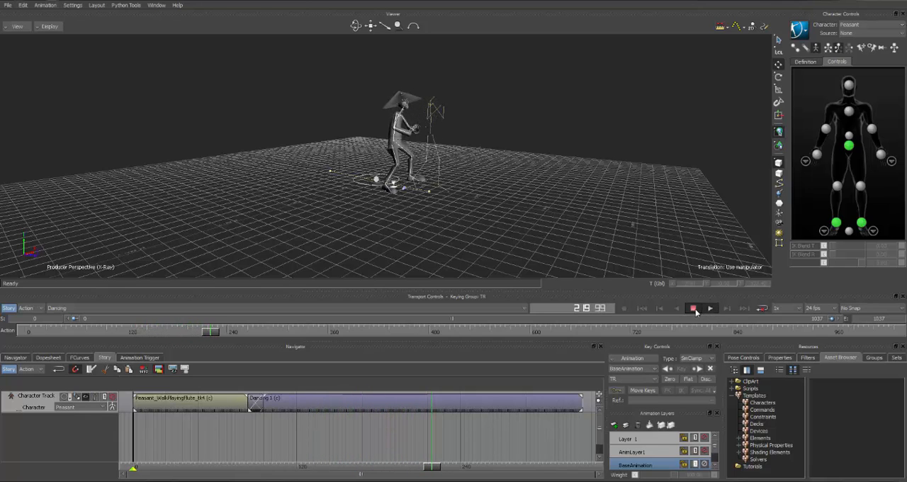
Trim the walk clip's end to about frame 92 to tighten the blend, and play back the transition into the dancing clip
left_click_drag(439, 449, 259, 464)
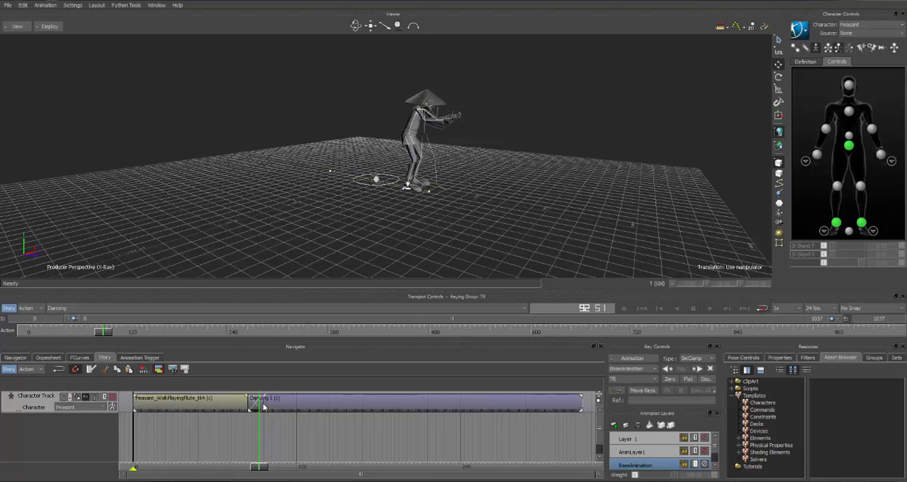
left_click(260, 403)
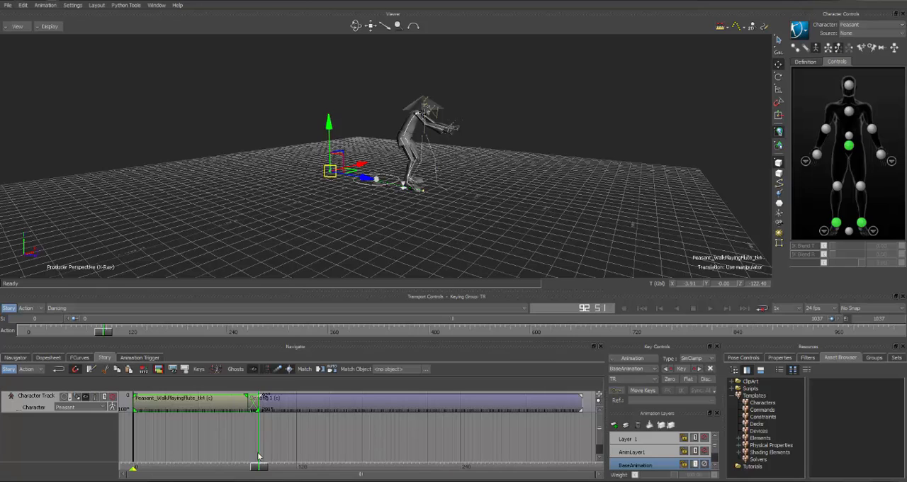
left_click_drag(262, 467, 221, 467)
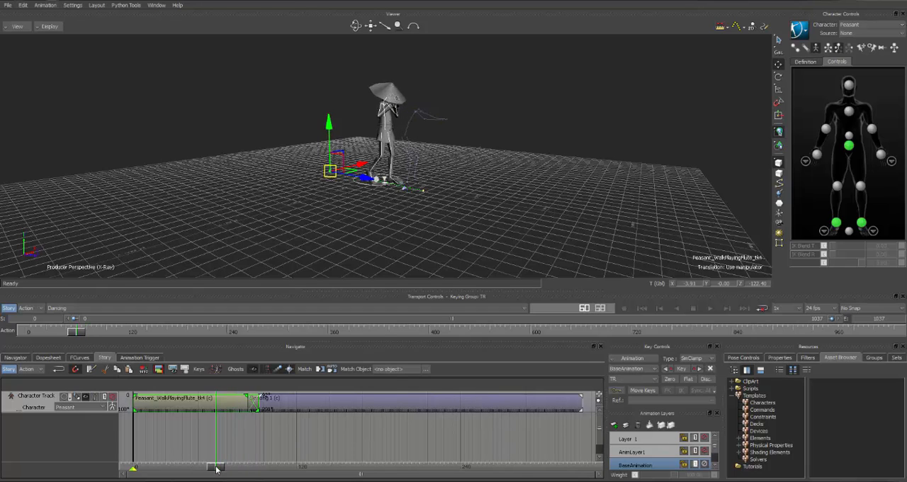
left_click(712, 307)
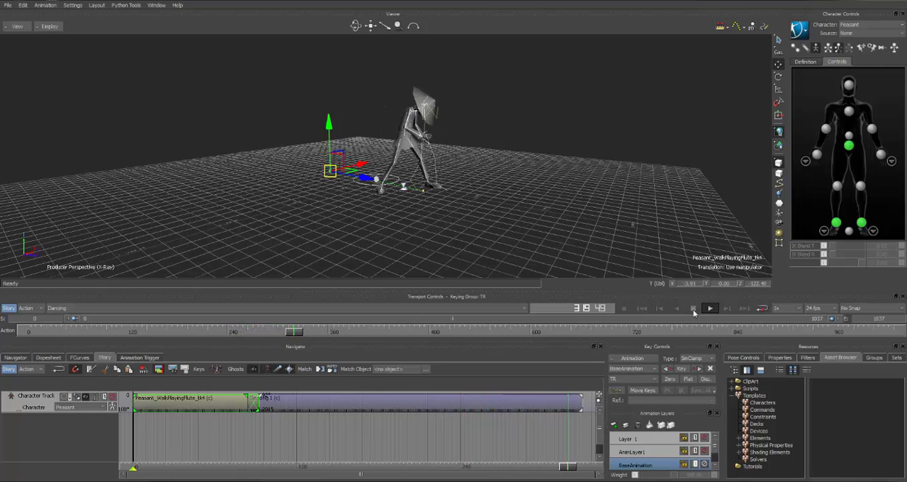
left_click(693, 309)
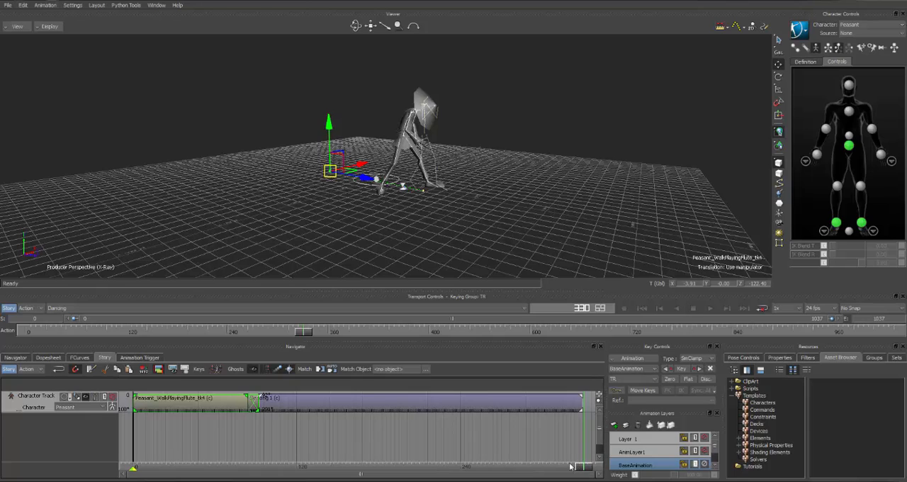
left_click_drag(584, 467, 190, 456)
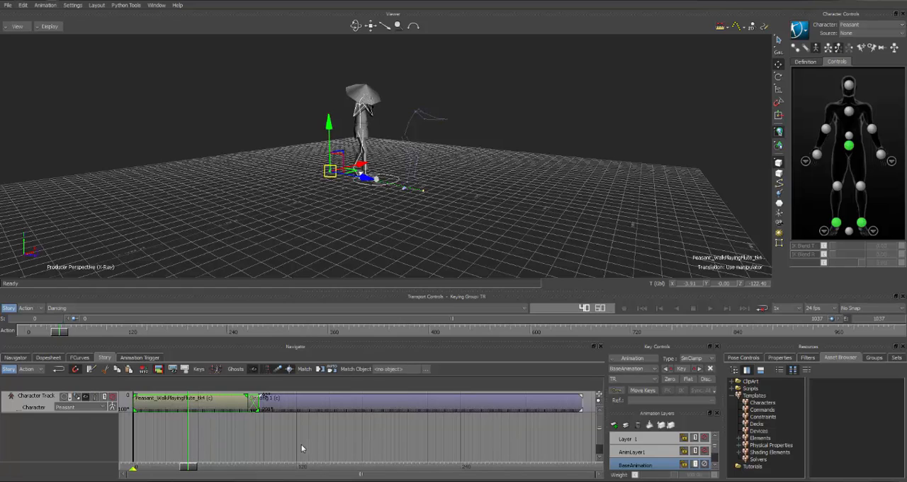
Hide the character track's ghosts, and compare the animation with Story mode off before turning Story mode back on
left_click(86, 399)
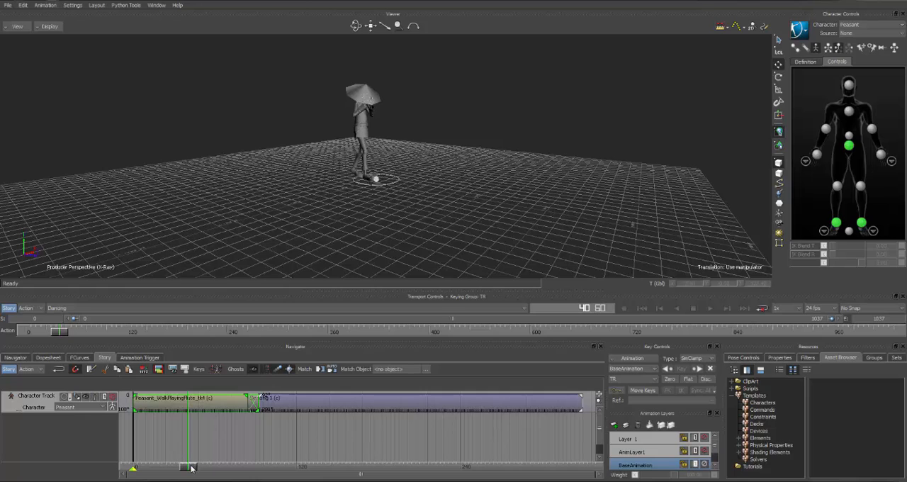
mouse_move(190, 467)
left_mouse_down()
mouse_move(165, 473)
mouse_move(185, 469)
left_mouse_up()
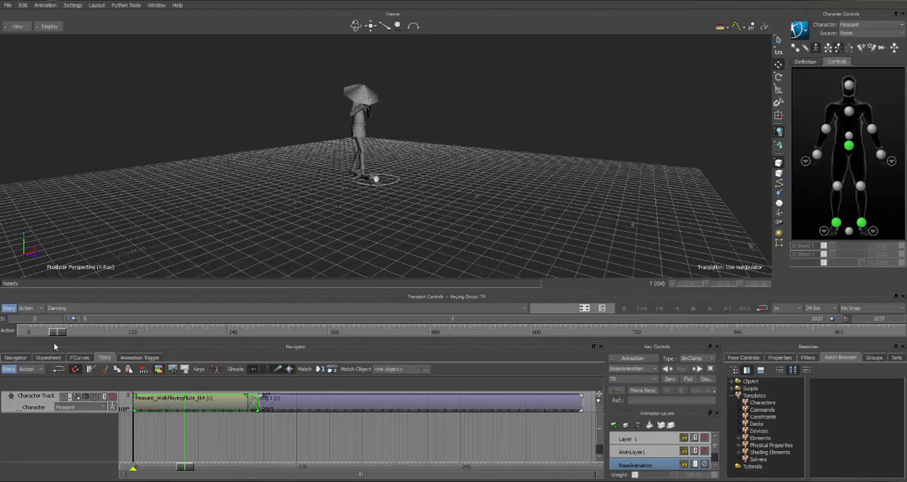
left_click(9, 308)
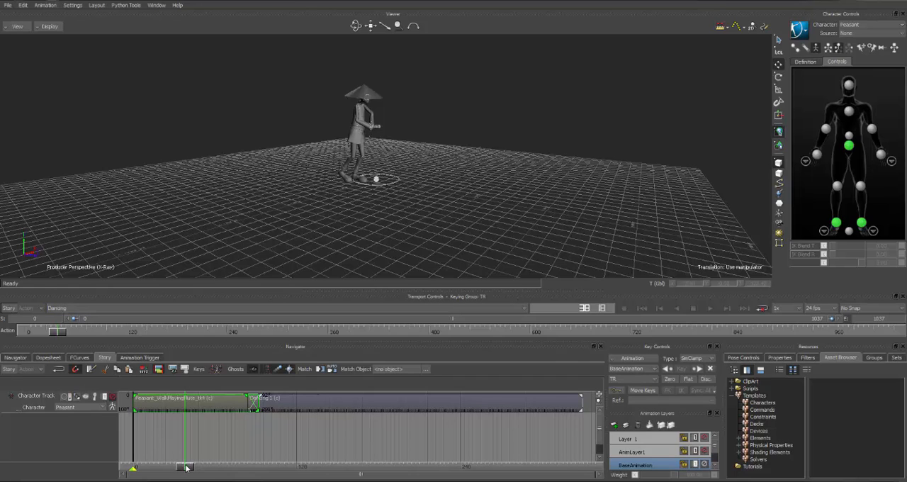
mouse_move(187, 467)
left_mouse_down()
mouse_move(326, 462)
mouse_move(228, 462)
mouse_move(279, 457)
mouse_move(231, 443)
mouse_move(254, 438)
mouse_move(202, 439)
left_mouse_up()
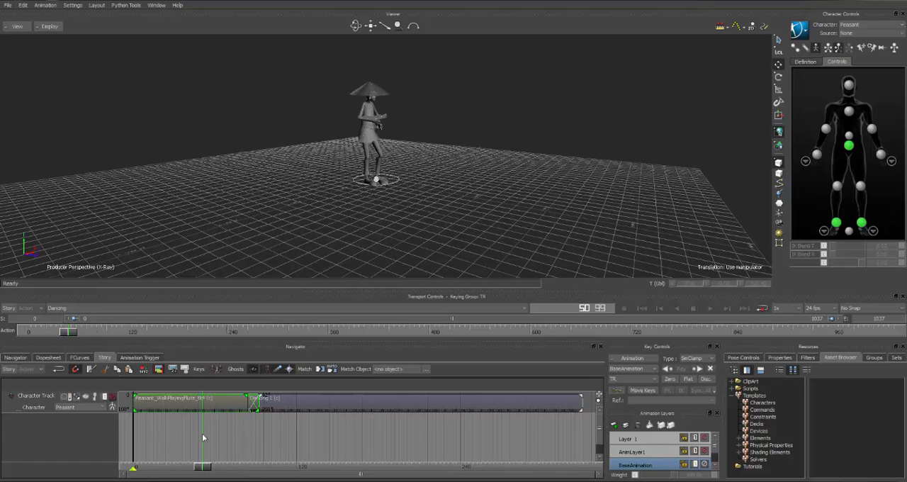
left_click(7, 309)
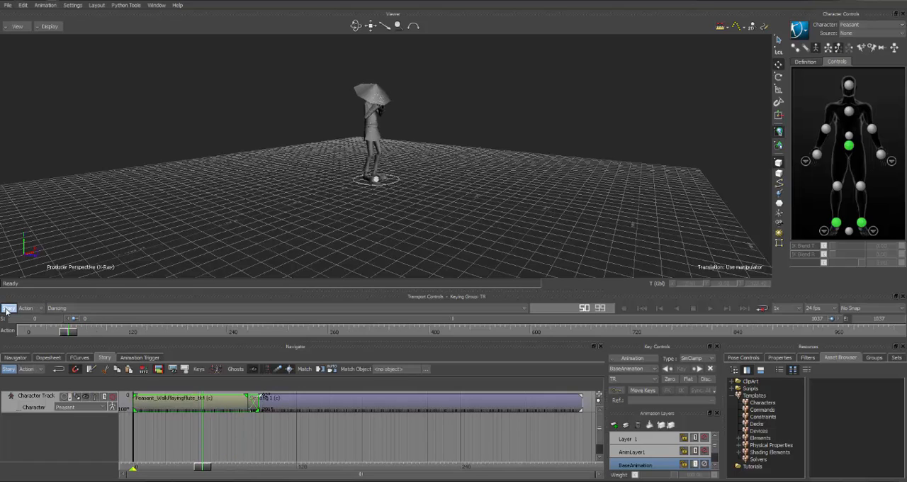
Switch to the take WalkToDance_tk01 and move the current time back to the start of the walk clip
left_click(79, 309)
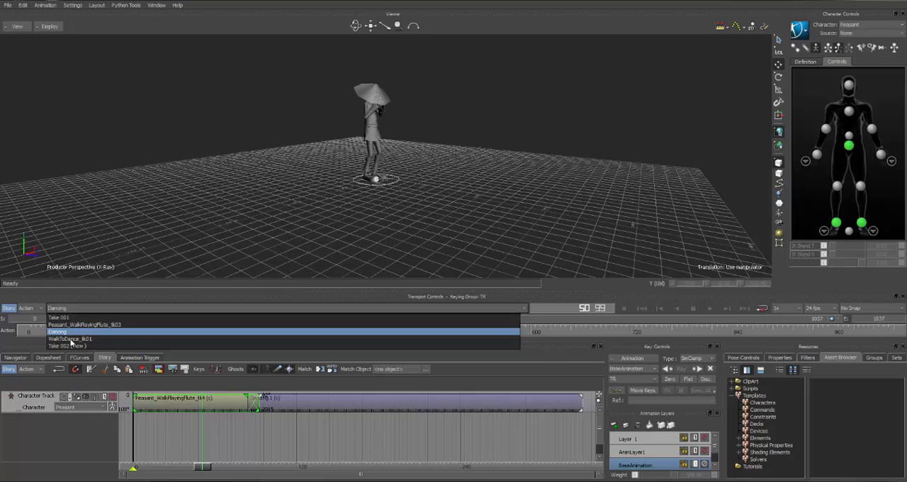
left_click(71, 339)
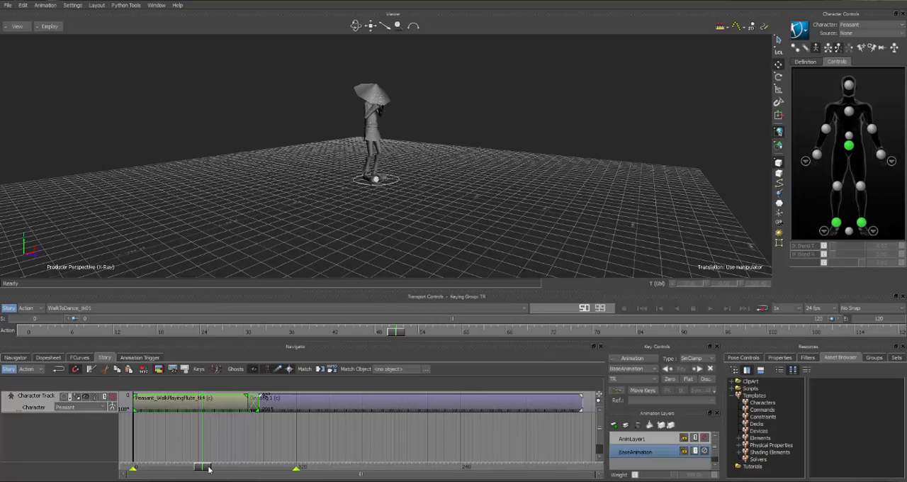
left_click_drag(209, 469, 133, 464)
left_click(62, 405)
right_click(44, 402)
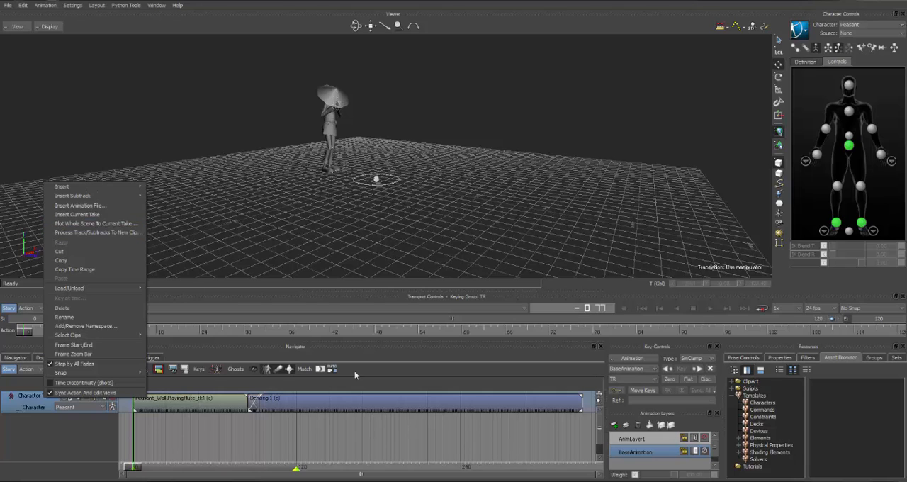
left_click(341, 401)
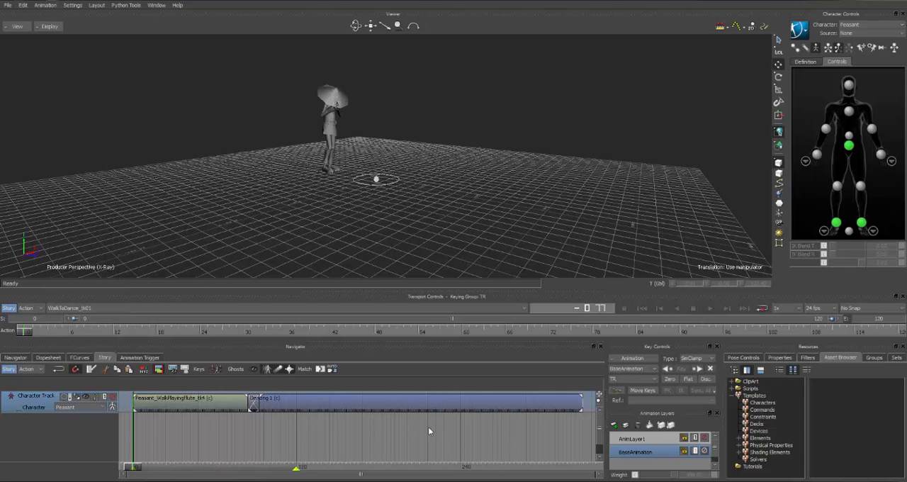
Set the take's end frame to 329 to match the end of the dancing clip, and return to frame 0
left_click(440, 409)
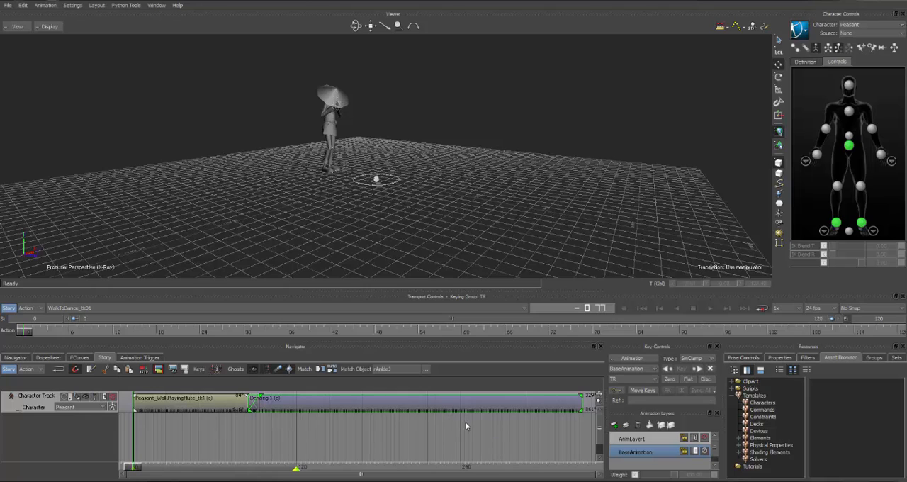
key("f")
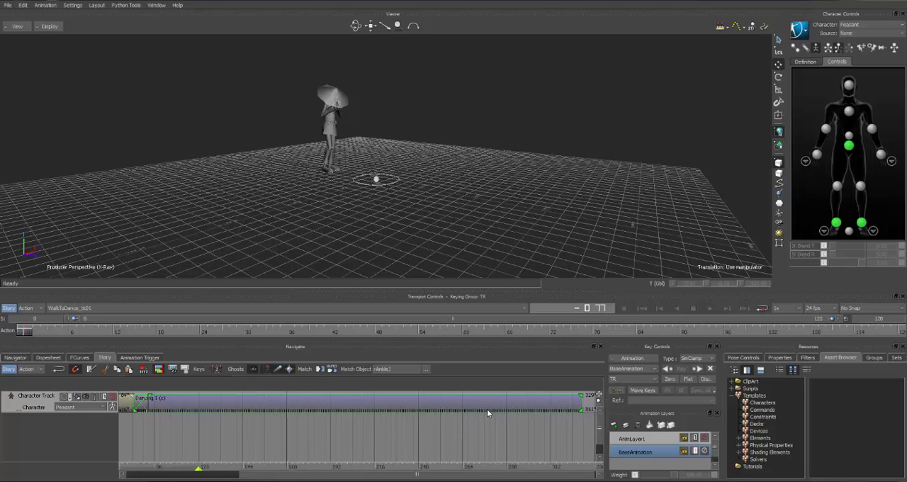
key("a")
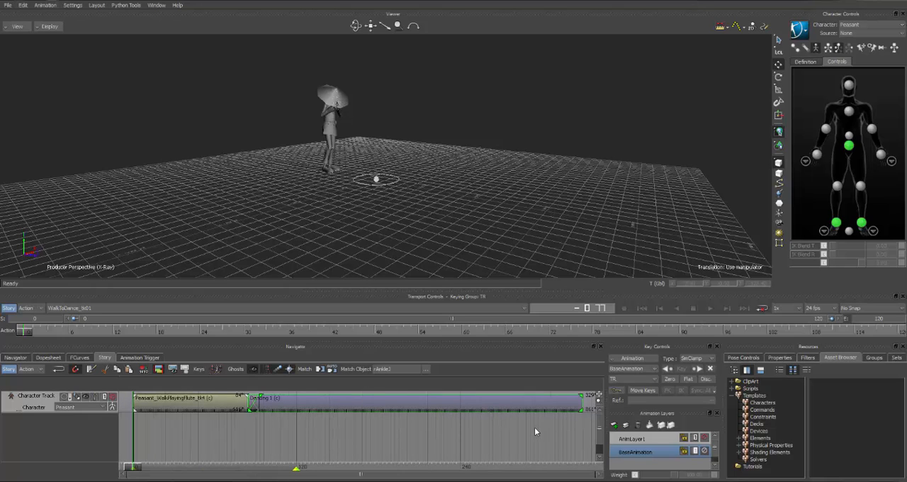
left_click_drag(536, 427, 443, 425, "ctrl")
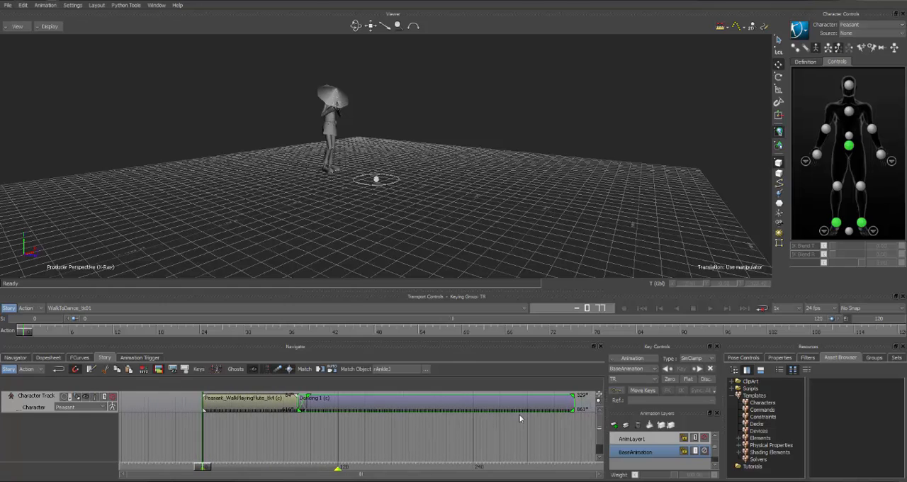
double_click(883, 323)
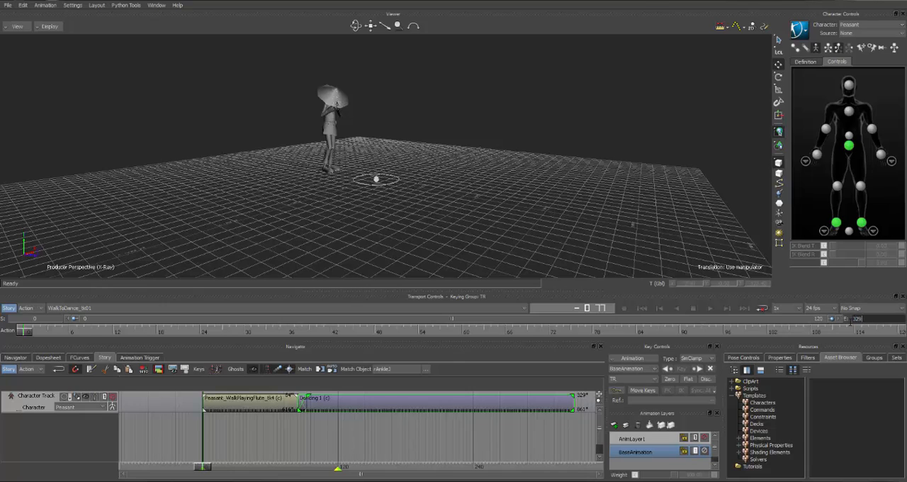
type("329")
key("Return")
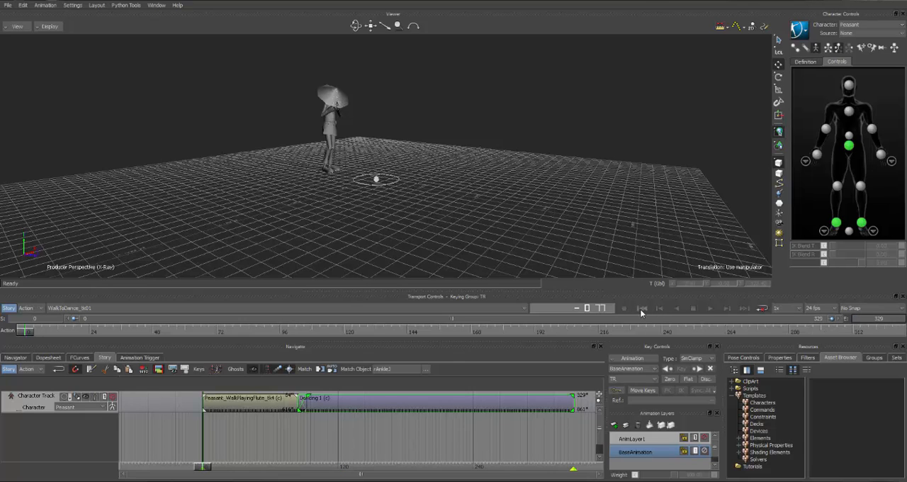
left_click(641, 310)
Plot the whole scene from the character track to the current take at 24 FPS, and turn off Story mode
left_click(60, 432)
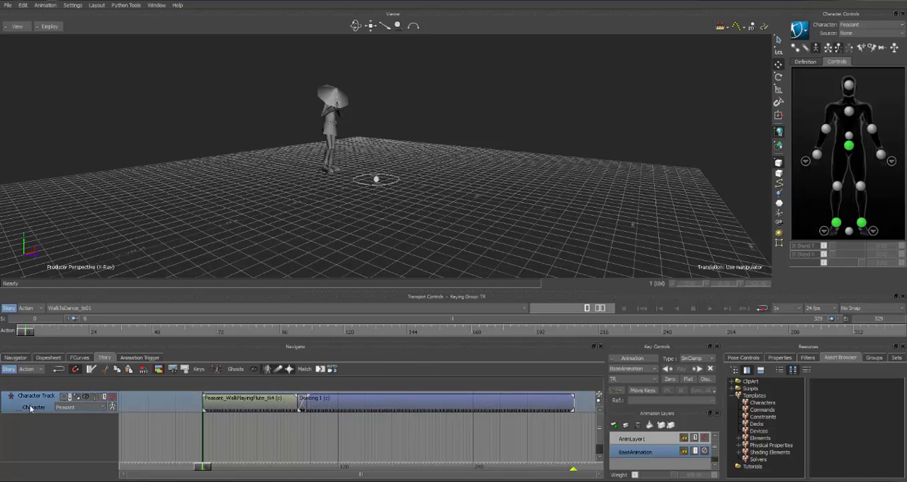
right_click(31, 408)
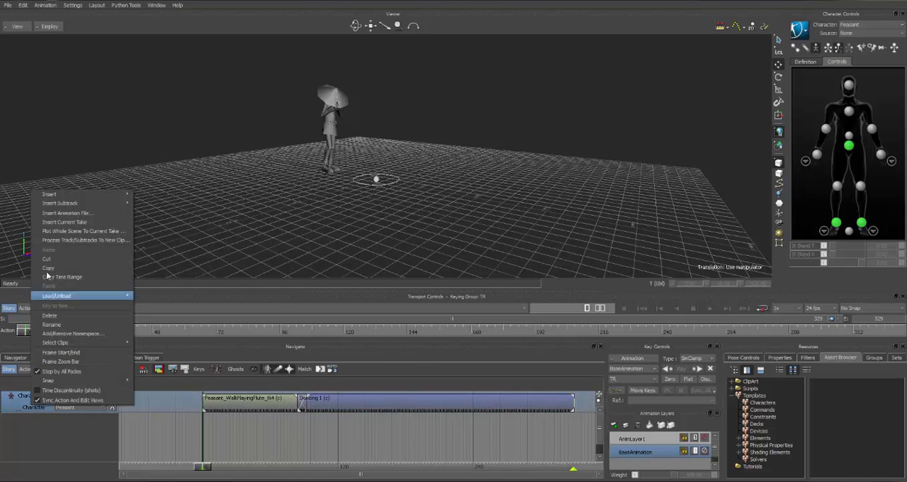
mouse_move(46, 194)
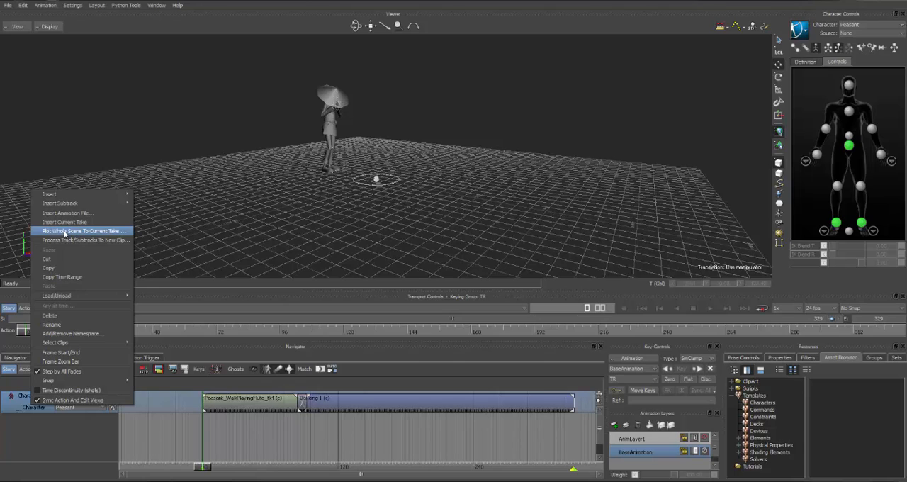
left_click(35, 427)
right_click(33, 406)
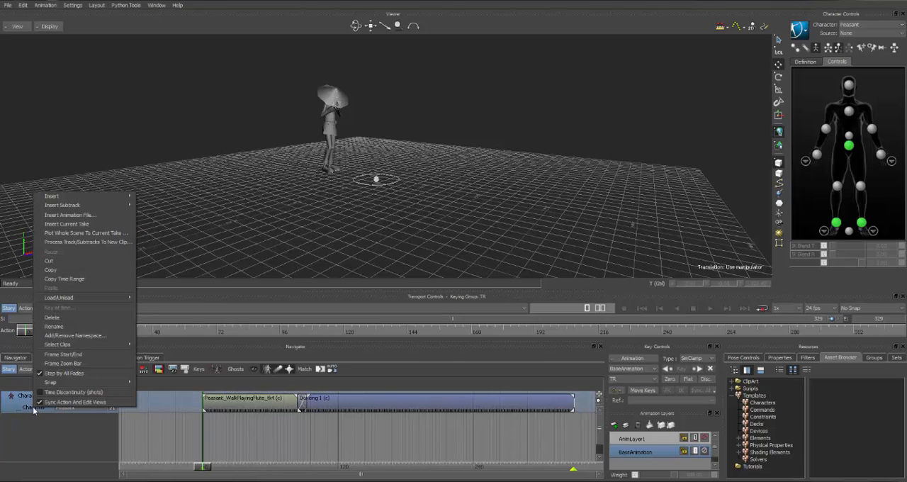
left_click(73, 234)
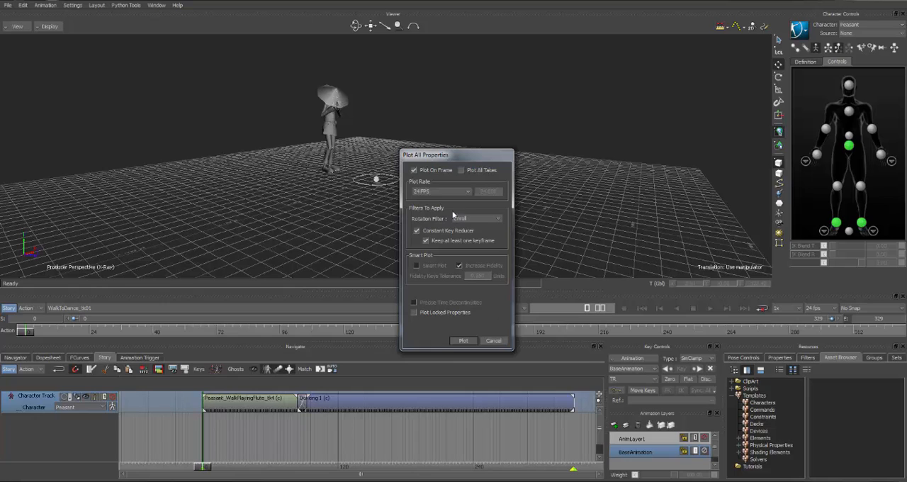
left_click(465, 341)
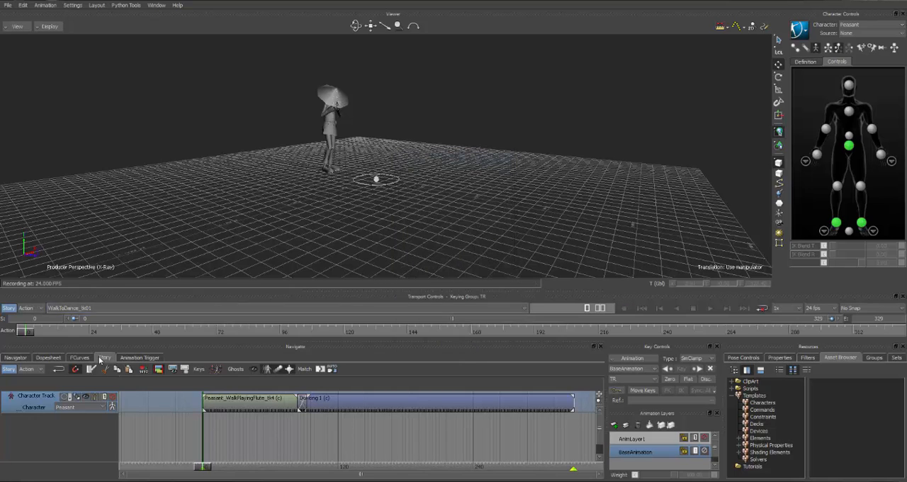
left_click(10, 309)
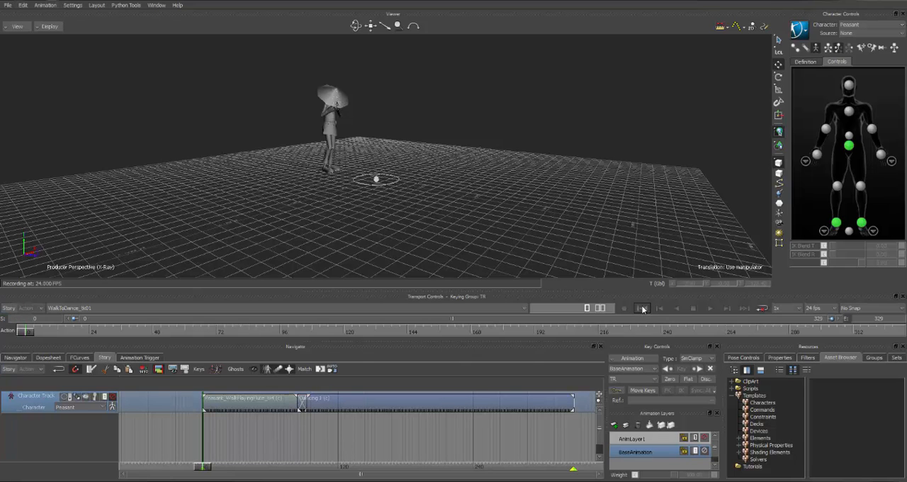
Play back the plotted WalkToDance_tk01 take to check the result, and rewind it to frame 0
left_click(710, 311)
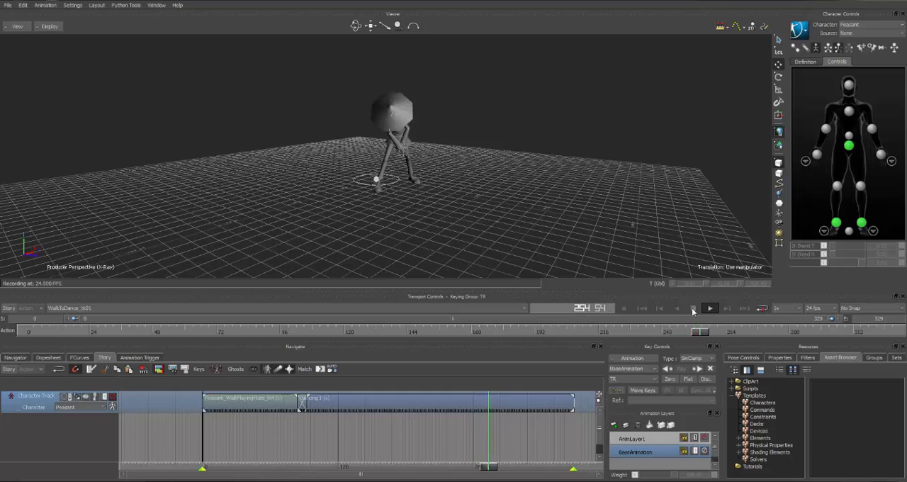
left_click(693, 309)
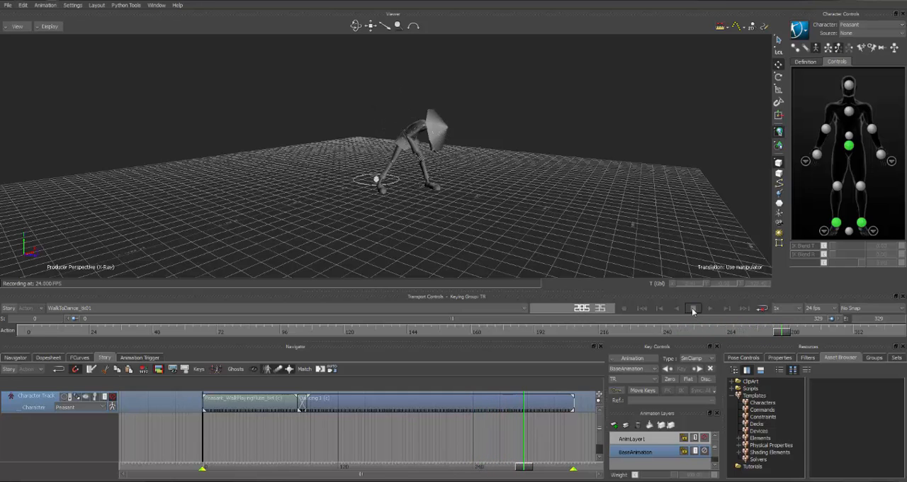
left_click(646, 309)
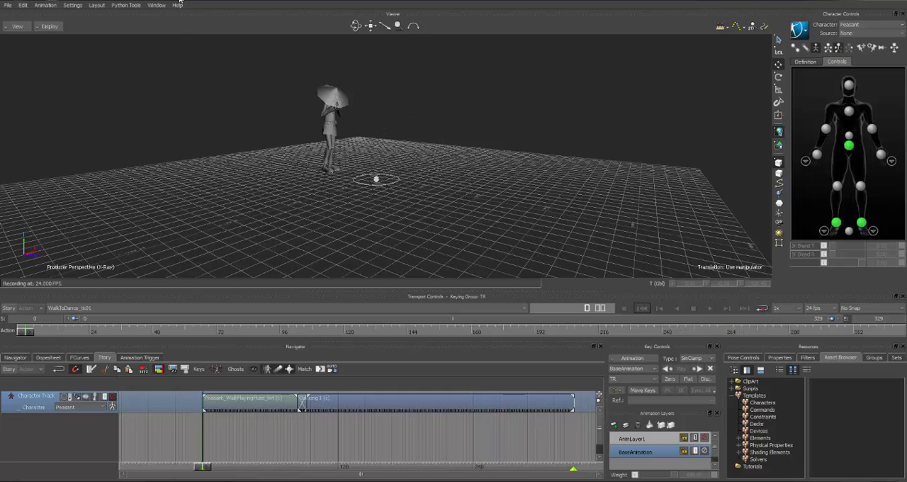
Start saving the scene as a new file and create a folder named WalkToDance inside the Peasant folder
left_click(8, 6)
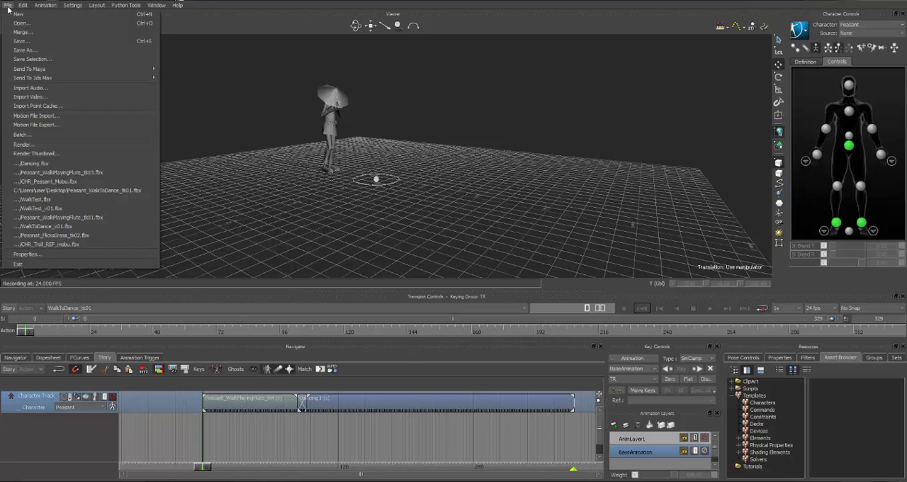
left_click(26, 51)
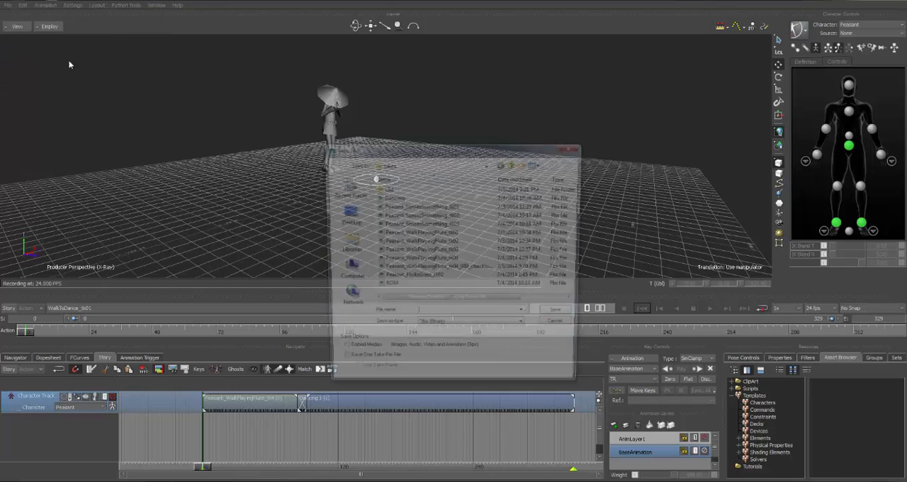
left_click(515, 164)
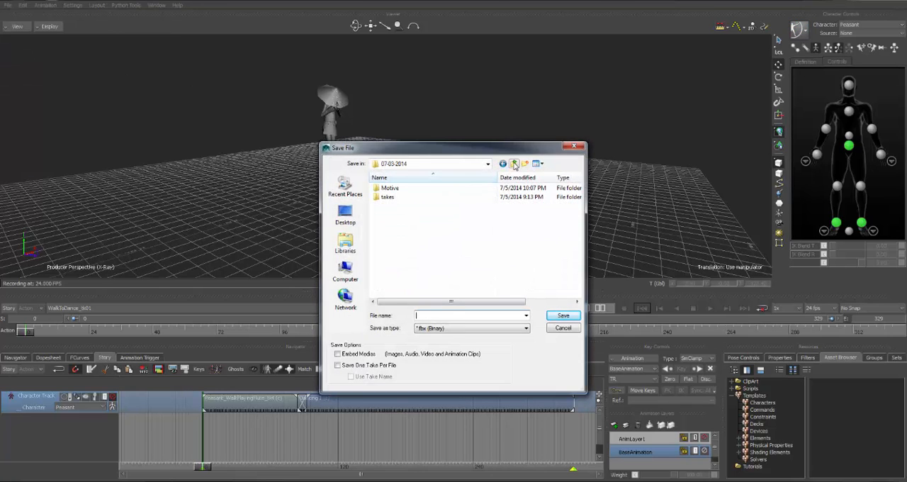
left_click(514, 163)
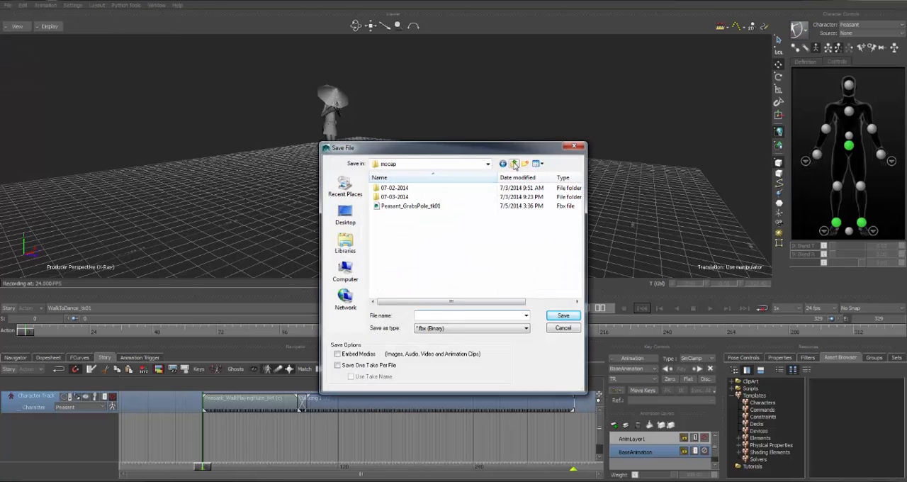
left_click(515, 163)
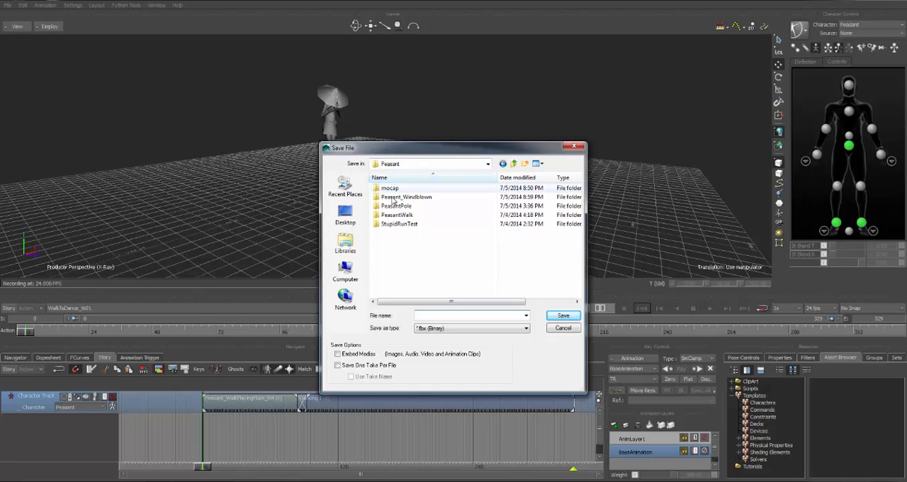
right_click(402, 248)
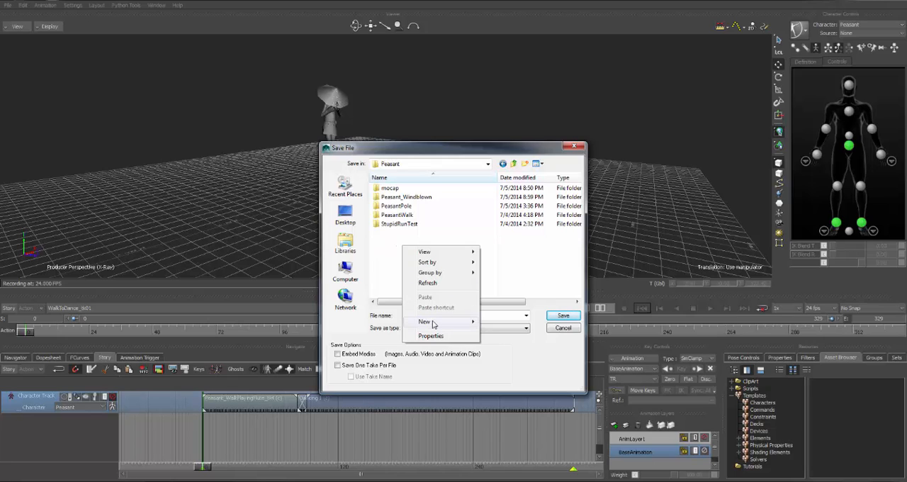
mouse_move(467, 321)
left_click(504, 320)
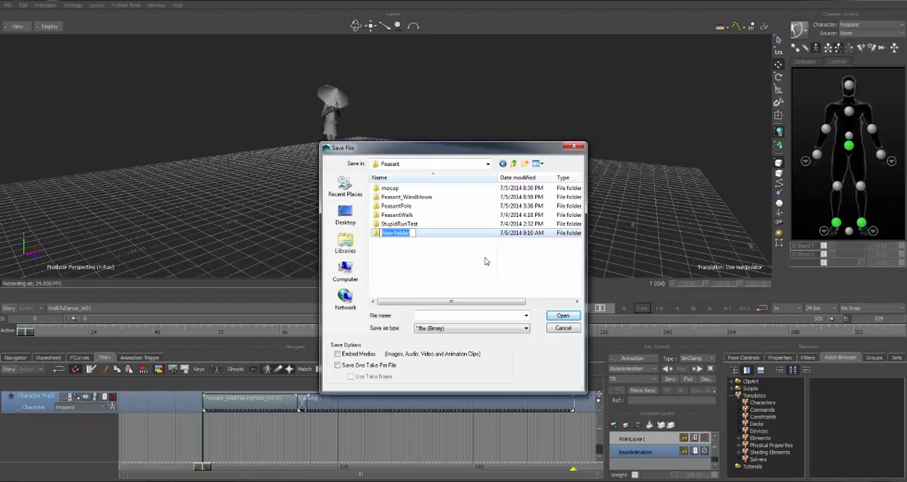
type("WalkToDance")
left_click(442, 274)
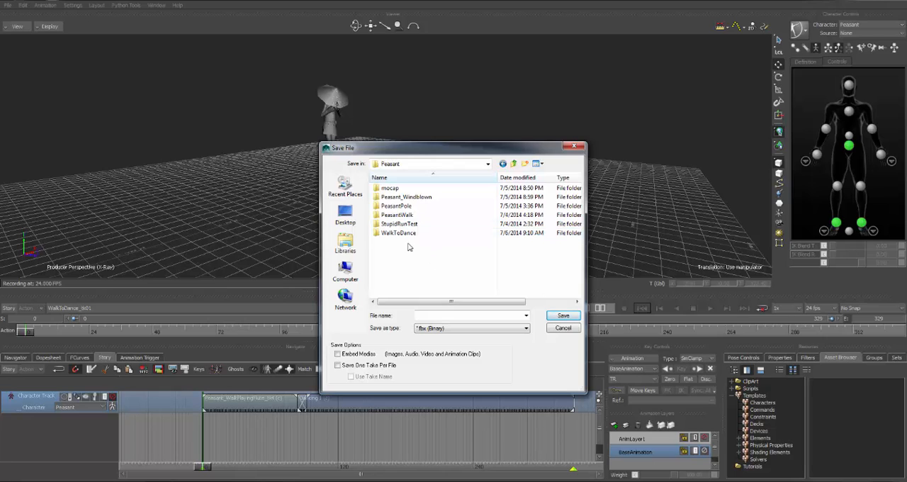
Create a subfolder named fbx inside the WalkToDance folder and open it as the save location
double_click(407, 234)
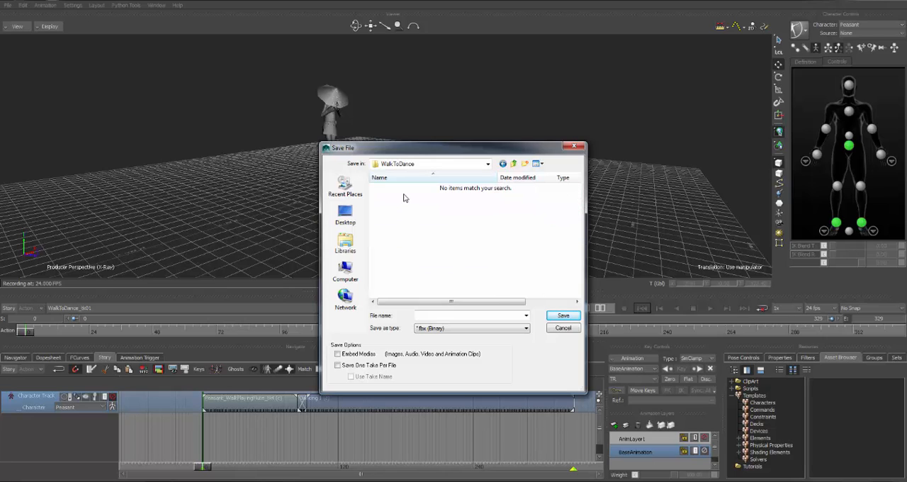
right_click(403, 198)
mouse_move(453, 280)
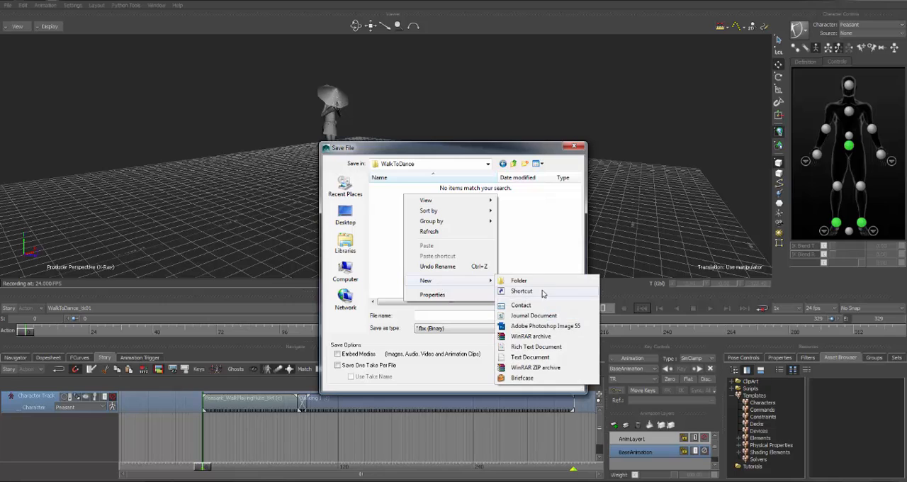
left_click(519, 281)
type("fbx")
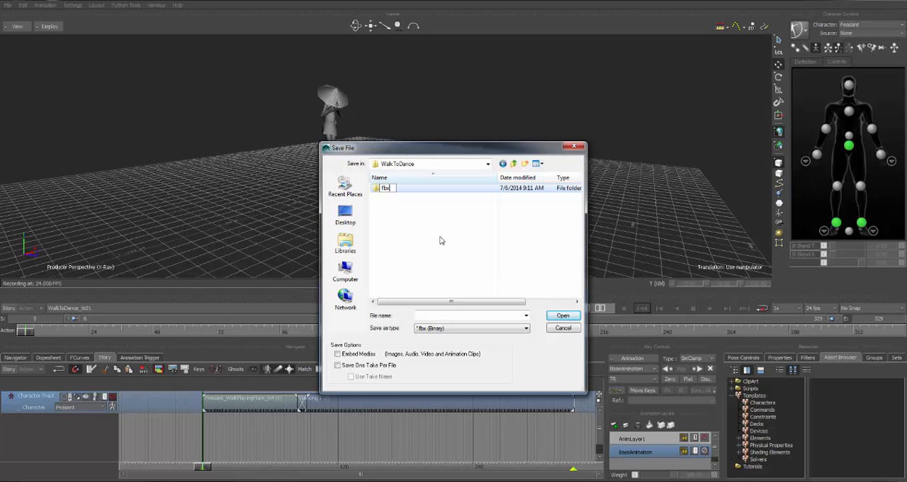
key("Return")
double_click(385, 187)
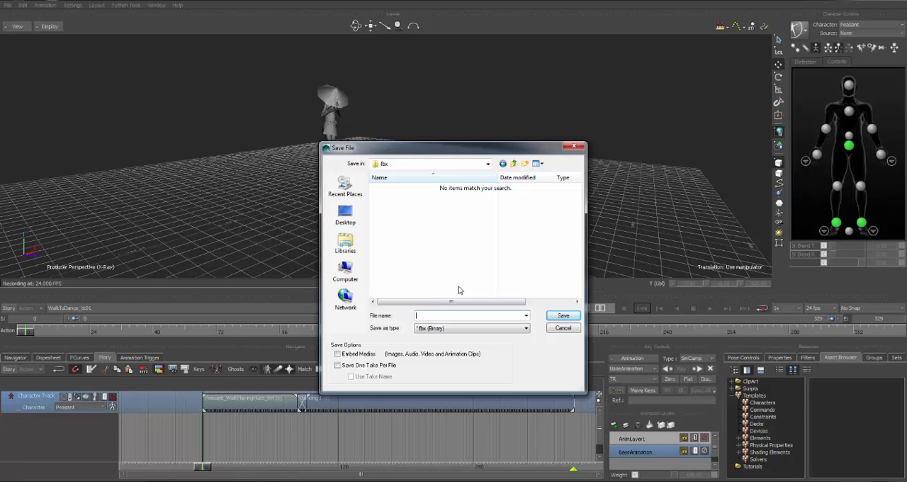
Save the scene there as the binary FBX file Peasant_WalkToDance_tk01_v01 with all elements and takes included
type("Peasant_WalkToDance_tk01_v01")
left_click(561, 317)
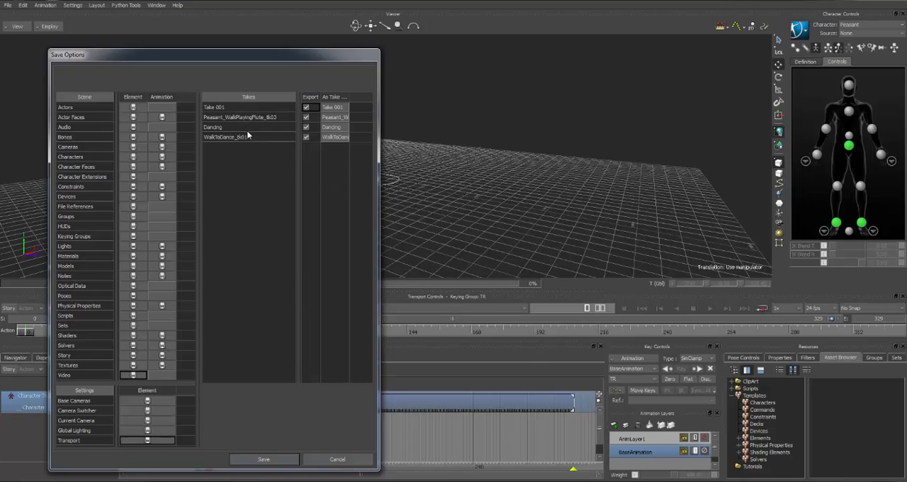
left_click(284, 464)
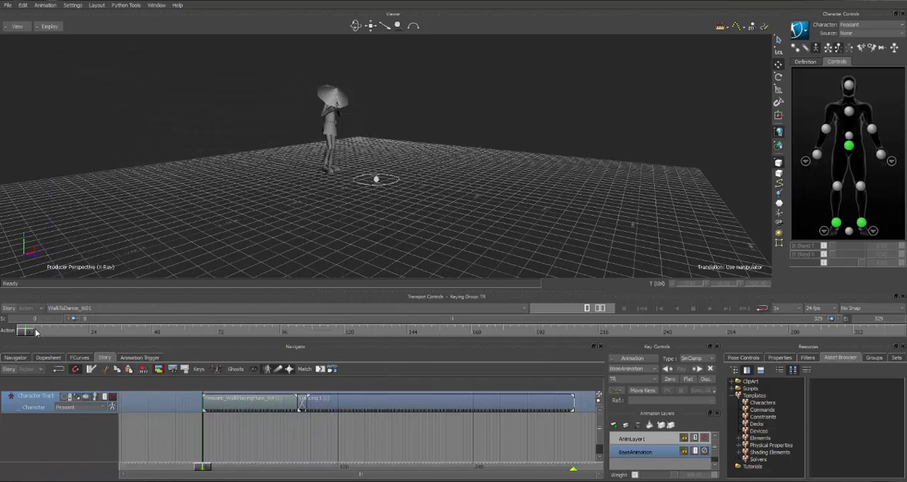
Turn Story mode on and select the Peasant scene node with all its branches
mouse_move(31, 333)
left_mouse_down()
mouse_move(84, 339)
mouse_move(24, 339)
left_mouse_up()
left_click(9, 308)
left_click(17, 358)
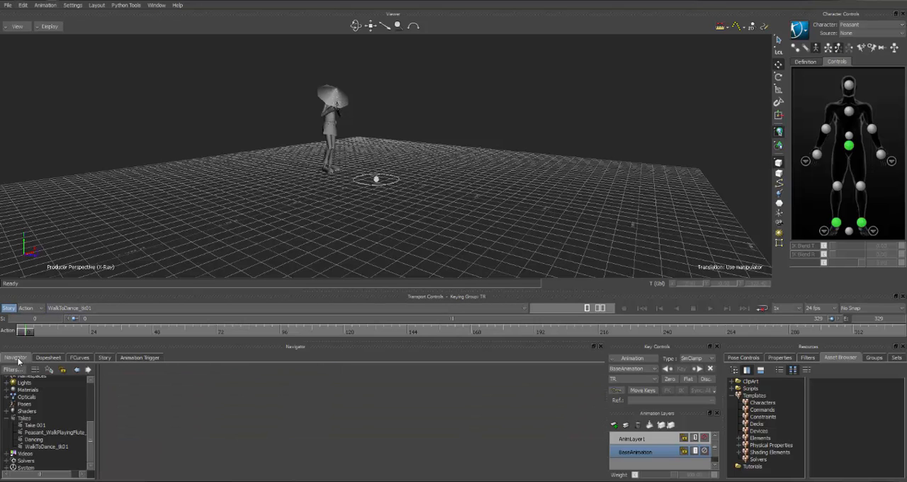
left_click_drag(93, 439, 92, 390)
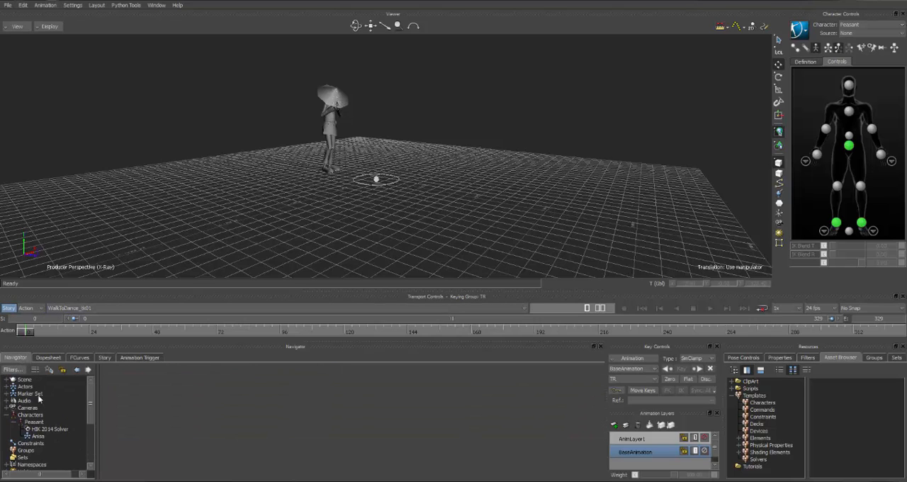
left_click(7, 380)
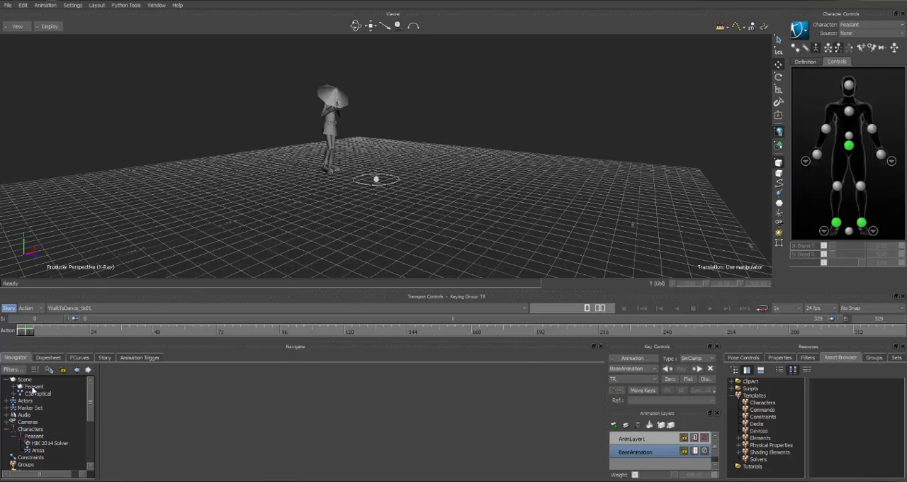
left_click(32, 387)
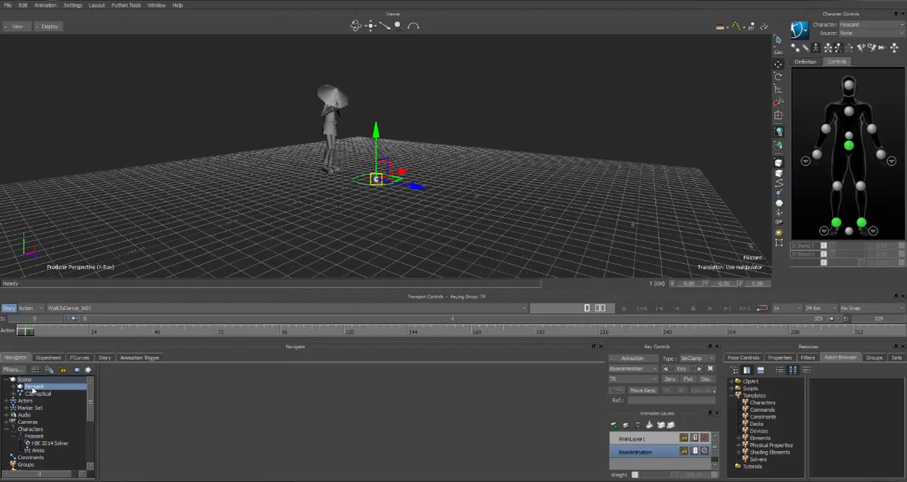
right_click(32, 388)
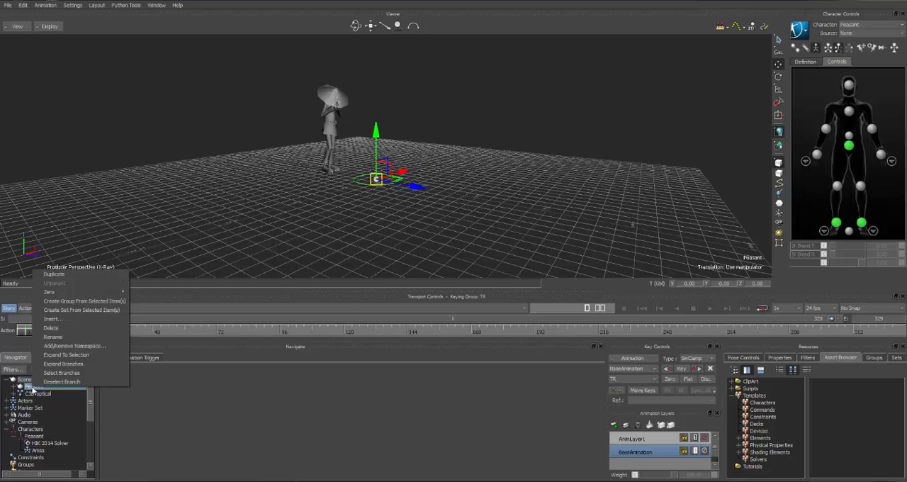
left_click(62, 373)
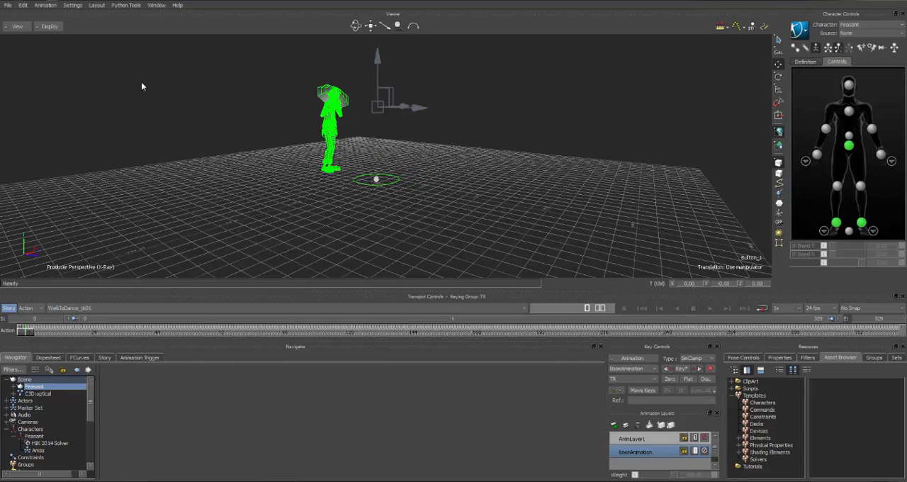
Save the selection to the fbx folder as a separate file named Peasant_WalkToDance_tk01_v01_IMPRT
left_click(8, 6)
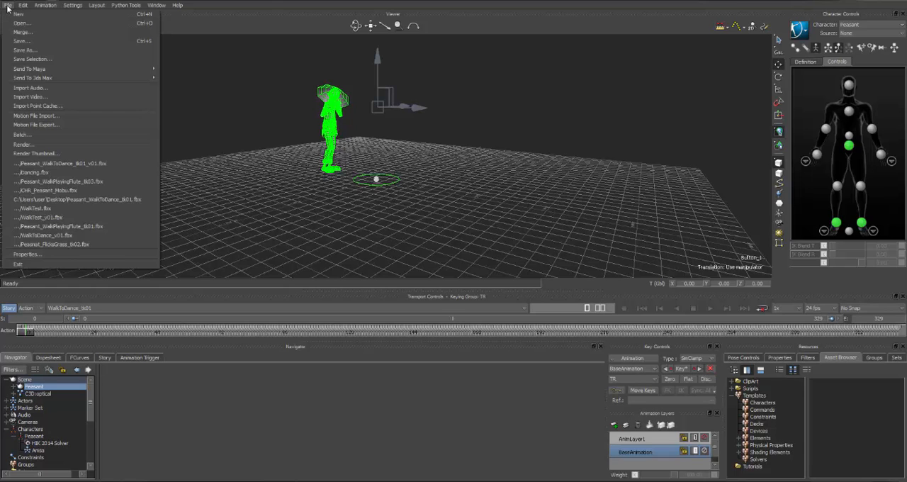
left_click(57, 59)
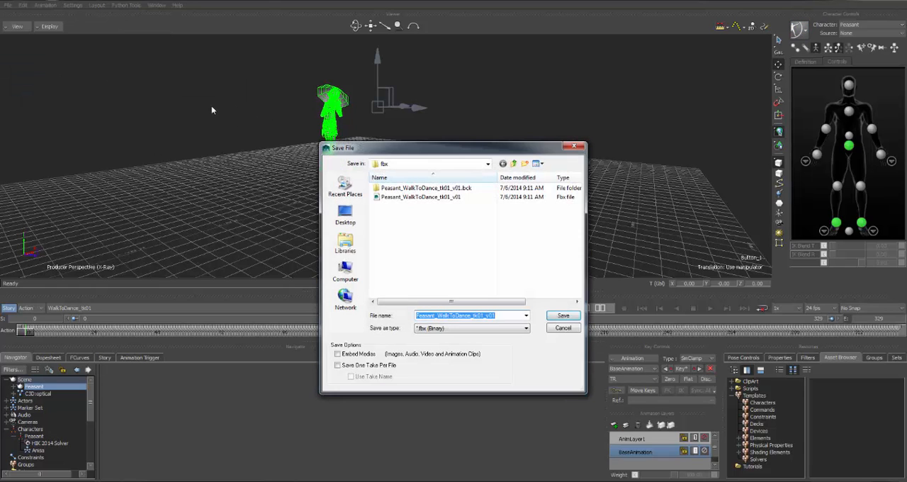
left_click(423, 199)
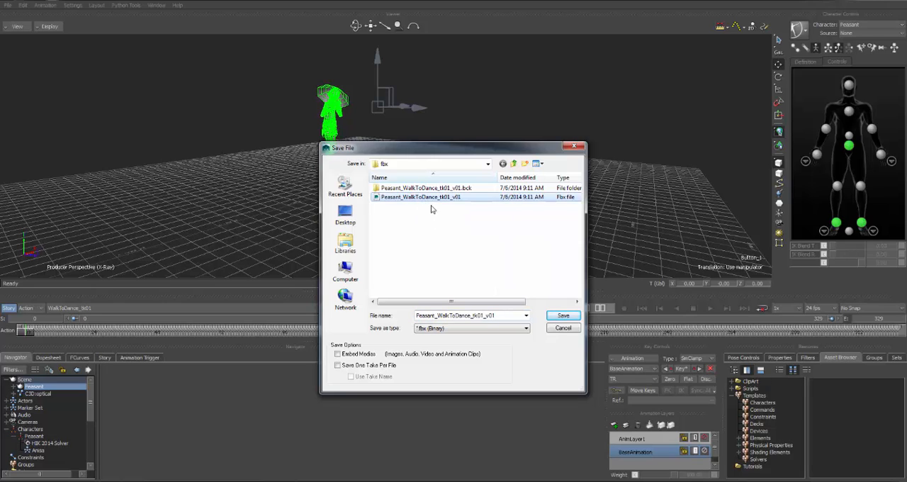
left_click(507, 315)
left_click(507, 316)
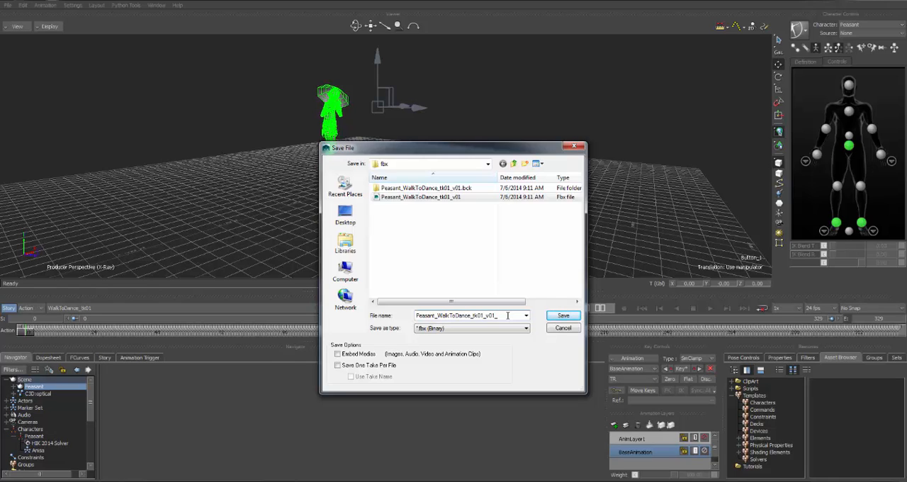
type("_IMPR")
type("T")
left_click(563, 316)
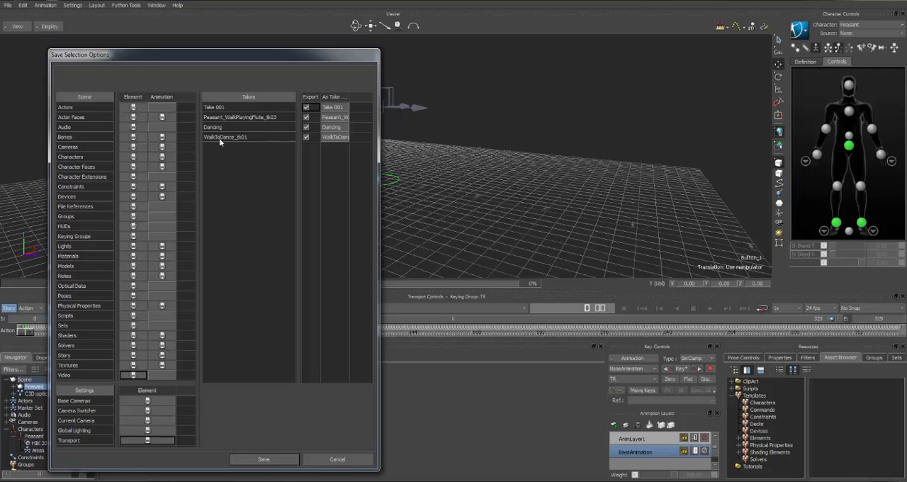
Exclude Dancing, Peasant_WalkPlayingFlute_tk03 and Take 001 from the export, and save the selection with only the WalkToDance_tk01 take
left_click(305, 128)
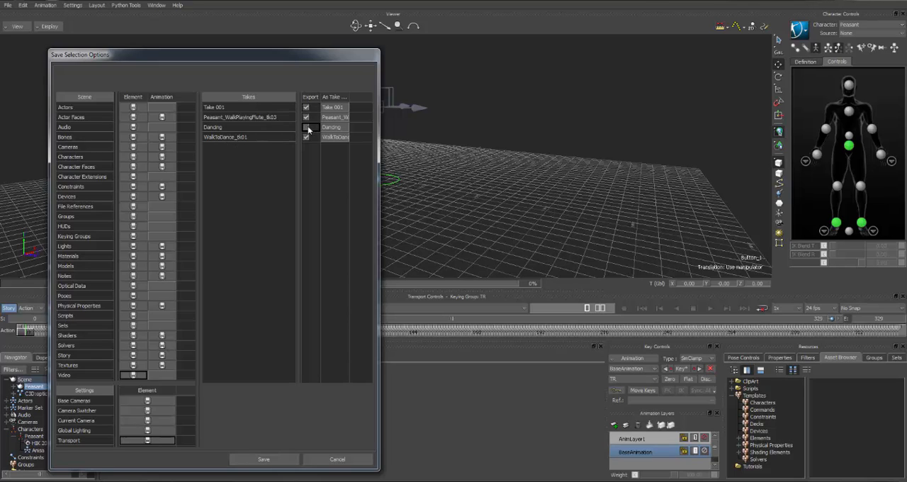
left_click(304, 119)
left_click(305, 117)
left_click(305, 107)
left_click(264, 460)
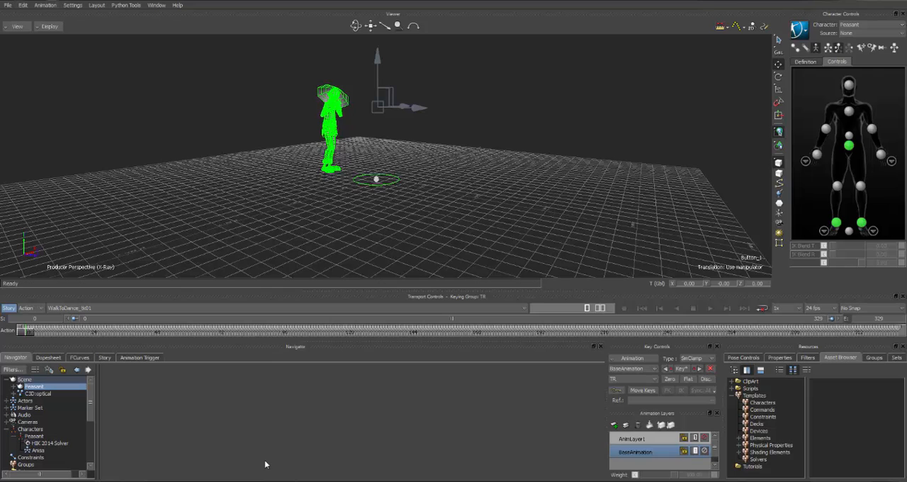